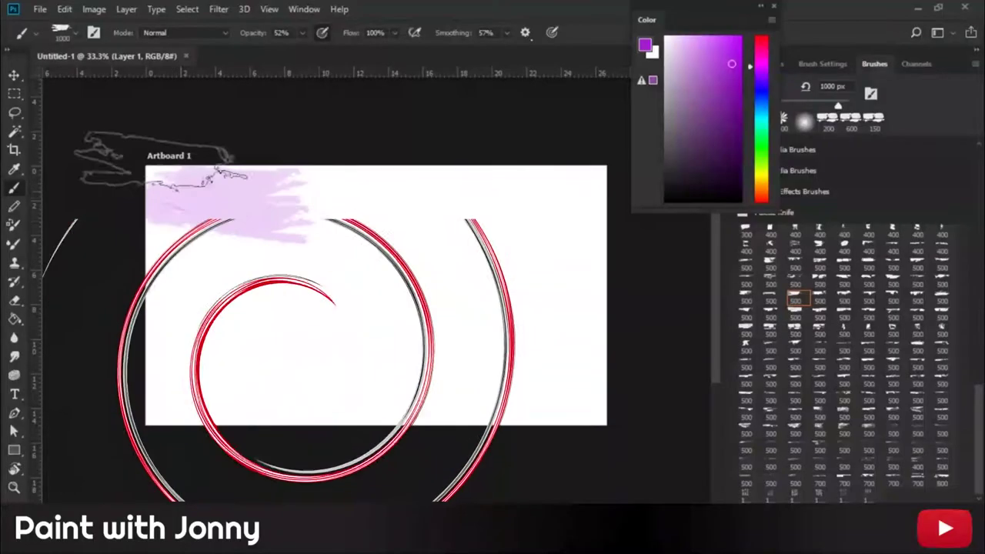
Paint purple and magenta strokes across the top sky and an orange band through the middle.
mouse_move(569, 166)
mouse_down()
mouse_move(331, 219)
mouse_move(570, 243)
mouse_move(420, 219)
mouse_move(193, 262)
mouse_move(431, 207)
mouse_up()
click(762, 69)
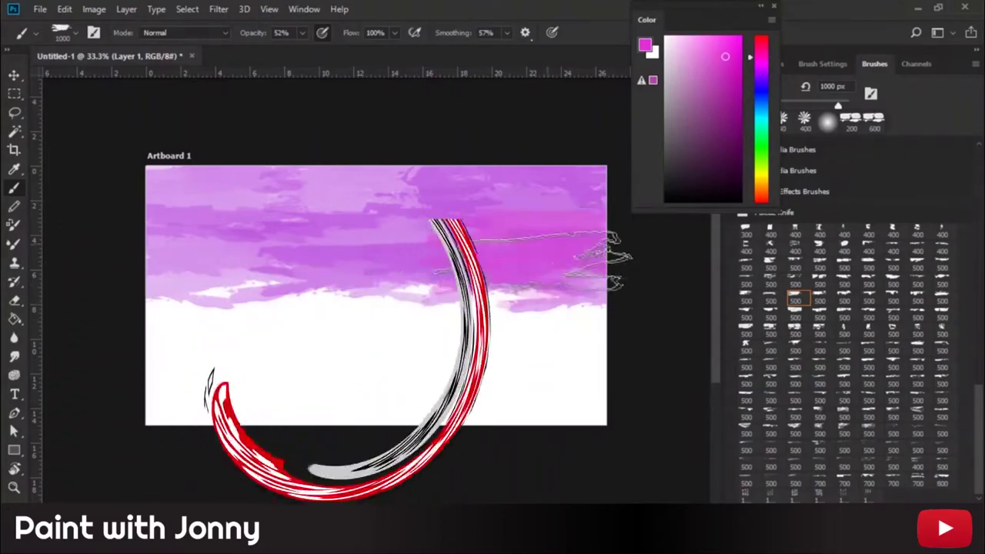
drag(539, 215, 315, 243)
click(761, 176)
click(722, 36)
drag(761, 176, 761, 182)
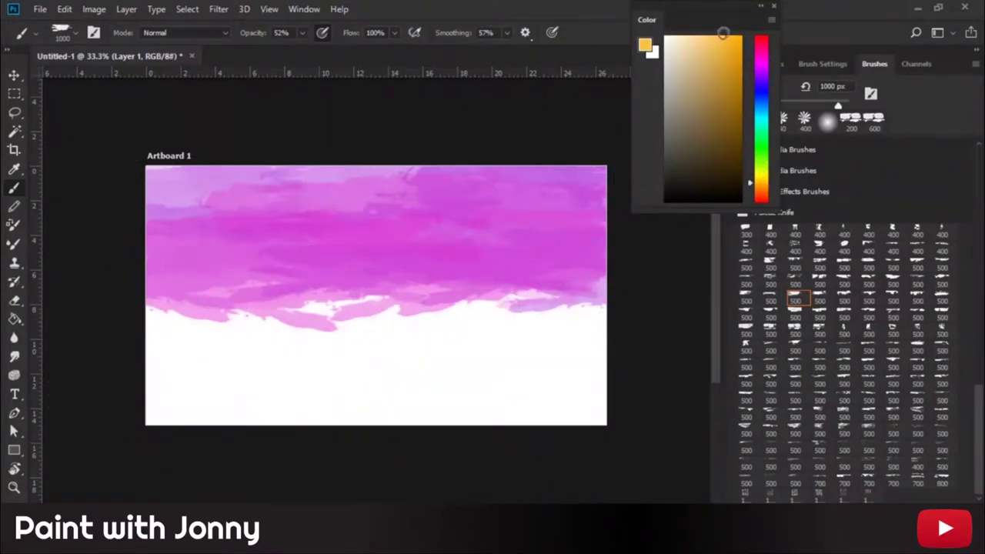
mouse_move(500, 292)
mouse_down()
mouse_move(323, 254)
mouse_move(154, 246)
mouse_move(308, 254)
mouse_up()
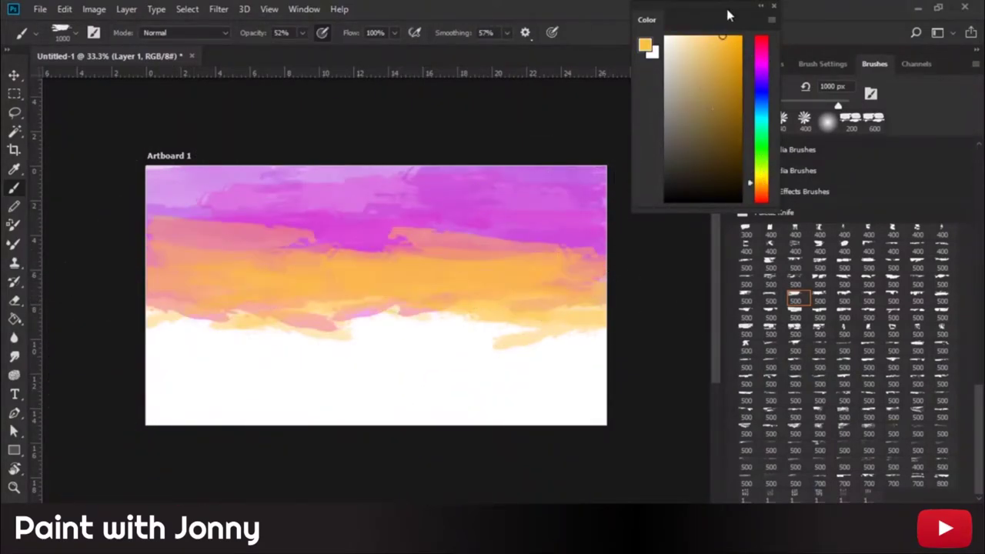
Add magenta at top-centre, then light pink strokes across the upper sky with a 700 px brush.
click(762, 64)
click(720, 51)
drag(370, 231, 185, 227)
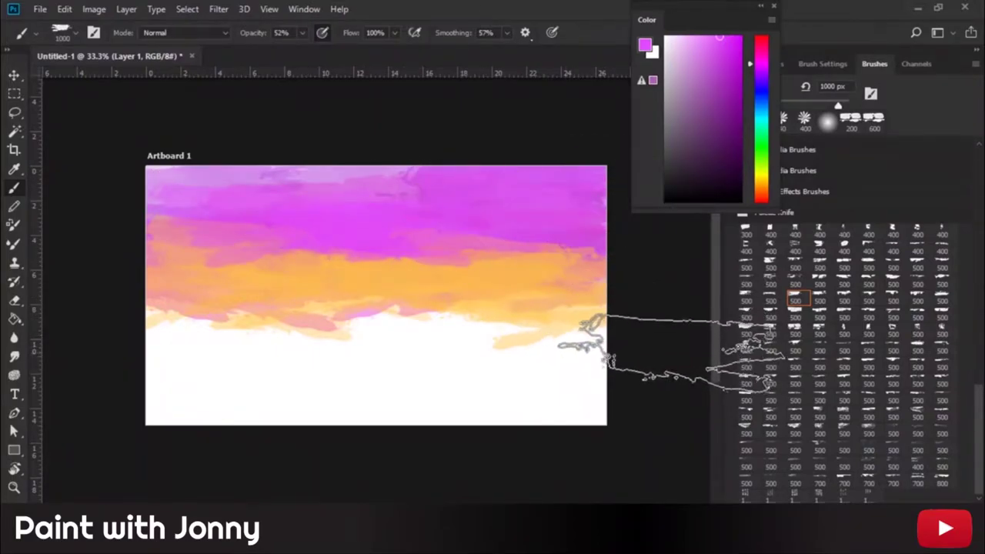
key(bracketleft)
key(bracketleft)
key(bracketleft)
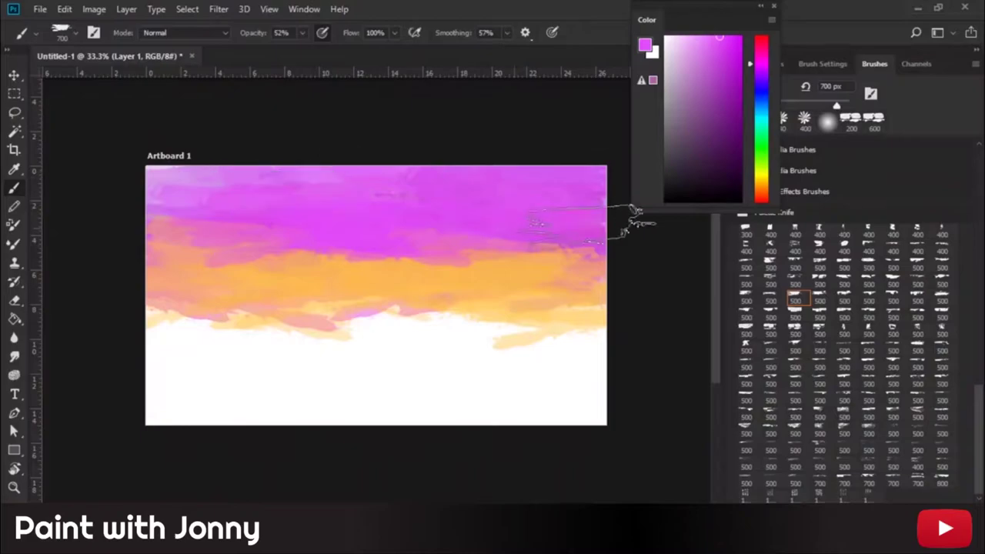
click(676, 36)
drag(247, 181, 539, 185)
mouse_move(600, 192)
mouse_down()
mouse_move(342, 239)
mouse_move(335, 265)
mouse_move(378, 279)
mouse_move(224, 280)
mouse_up()
Lighten the upper-left sky with a pale green stroke.
click(760, 177)
click(740, 37)
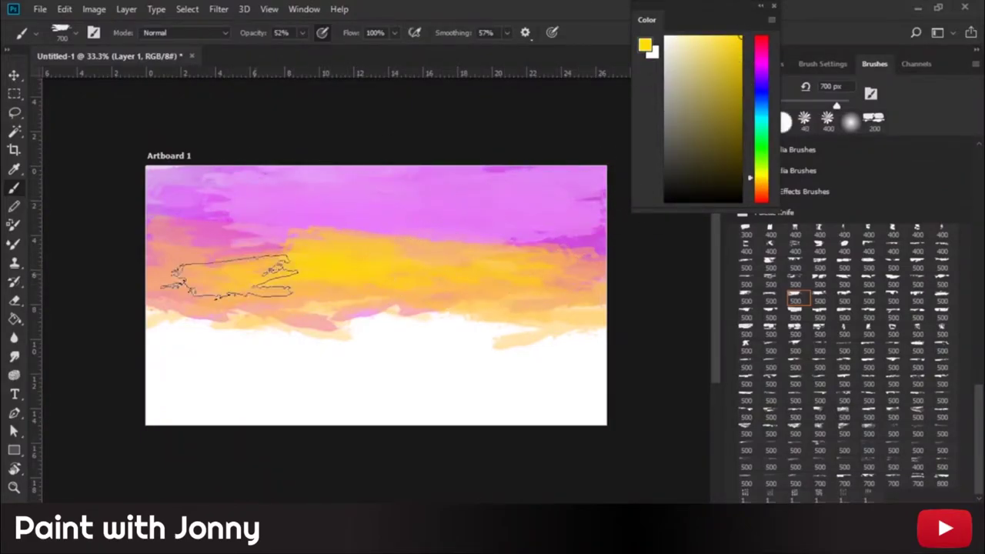
click(751, 152)
click(679, 36)
mouse_move(238, 230)
mouse_down()
mouse_move(331, 231)
mouse_move(598, 185)
mouse_up()
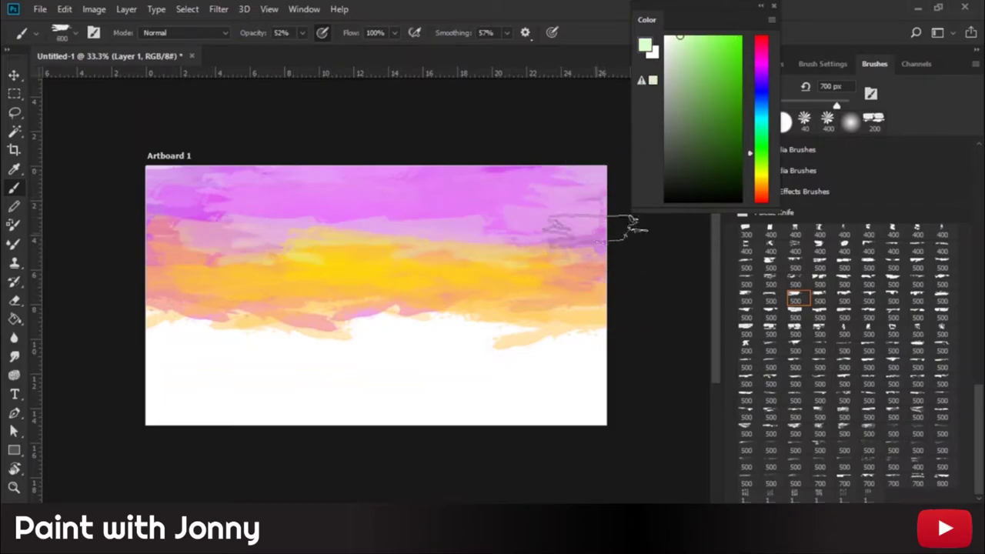
Repaint the top band with lavender and magenta strokes at 700 px.
click(760, 87)
click(707, 39)
key(bracketright)
key(bracketright)
key(bracketright)
mouse_move(403, 188)
mouse_down()
mouse_move(220, 187)
mouse_move(597, 158)
mouse_up()
click(760, 62)
click(730, 43)
mouse_move(369, 219)
mouse_down()
mouse_move(308, 220)
mouse_move(435, 220)
mouse_move(593, 196)
mouse_up()
Lay a light lavender stroke across the upper sky and glaze it with magenta.
click(755, 105)
click(676, 36)
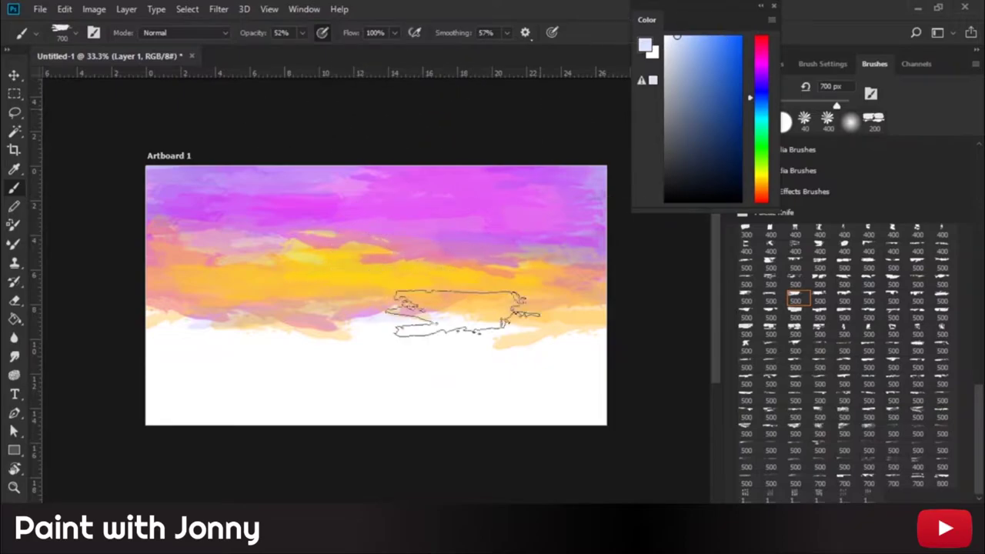
drag(531, 204, 342, 262)
click(760, 62)
click(710, 40)
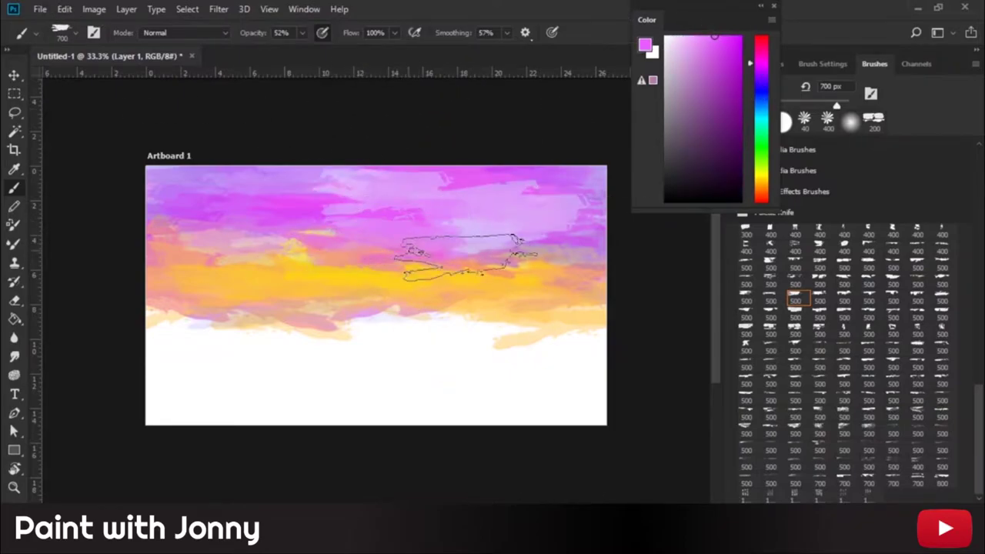
mouse_move(462, 254)
mouse_down()
mouse_move(406, 198)
mouse_move(473, 220)
mouse_move(331, 221)
mouse_up()
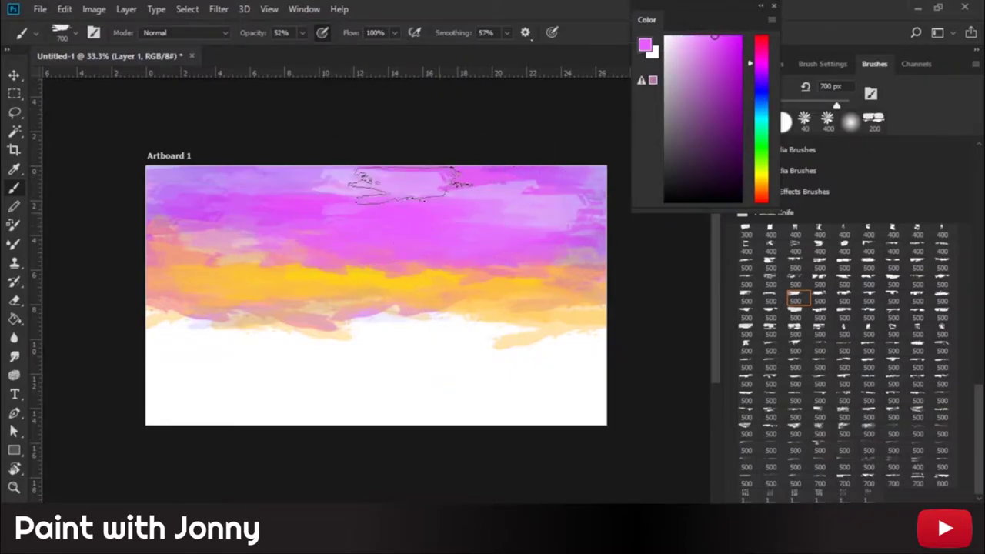
Blend the sky with a 600 px Smudge brush and lay grey paint over the lower-left canvas.
key(r)
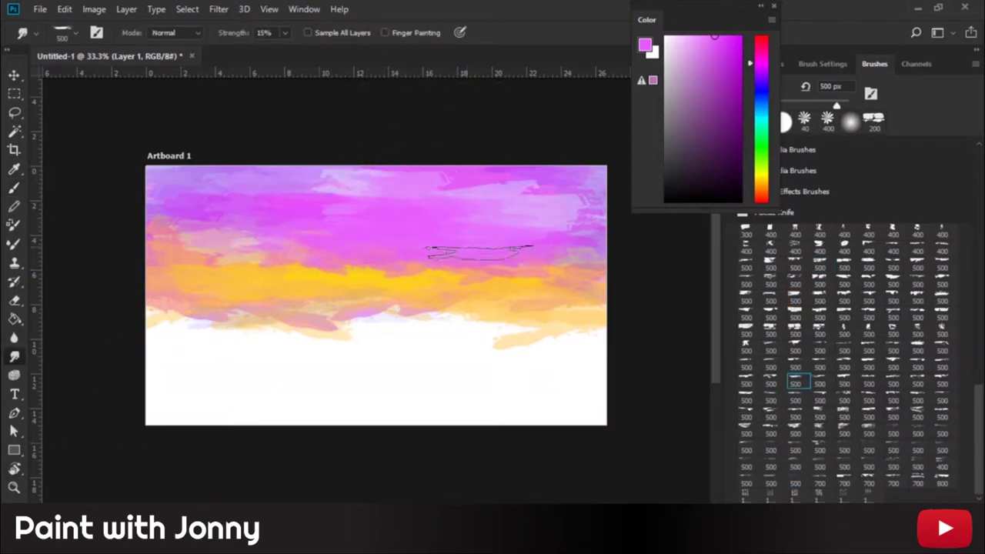
key(bracketright)
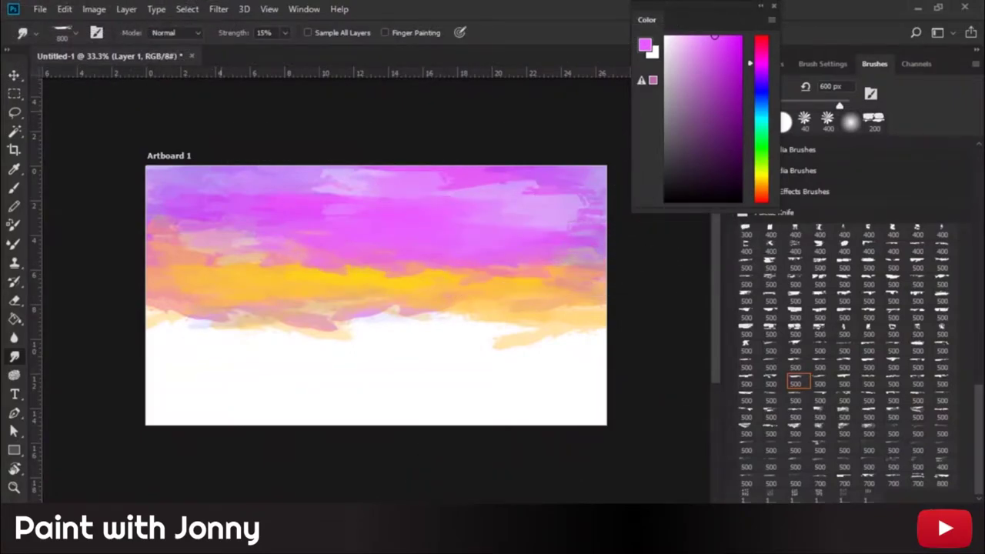
mouse_move(187, 352)
mouse_down()
mouse_move(331, 334)
mouse_move(594, 330)
mouse_move(516, 407)
mouse_move(362, 391)
mouse_move(538, 414)
mouse_move(326, 346)
mouse_move(165, 330)
mouse_move(262, 356)
mouse_move(454, 302)
mouse_move(545, 379)
mouse_up()
Cover the lower canvas with broad ochre strokes at 100% opacity, adding lighter ochre mid-ground.
alt+click(462, 389)
drag(378, 380, 323, 326)
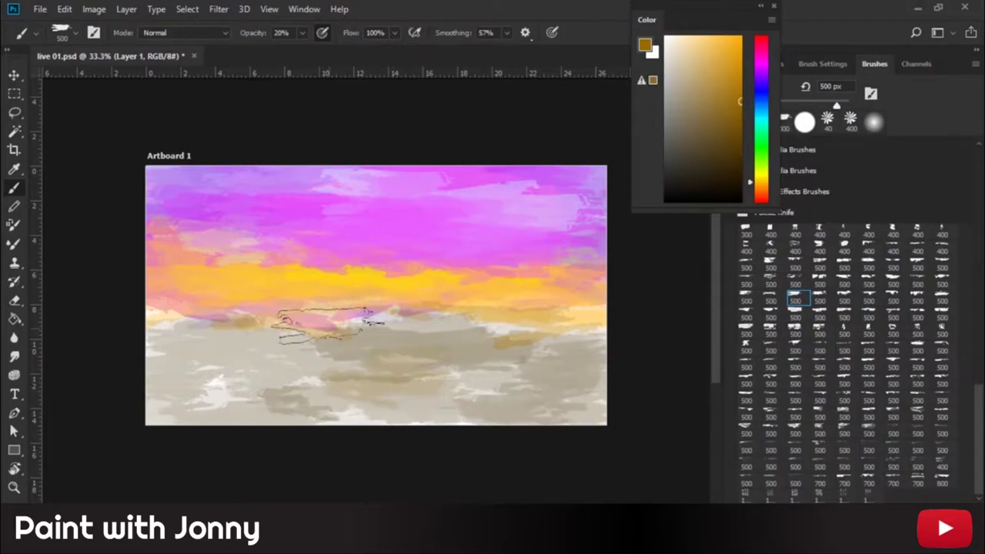
key(0)
mouse_move(264, 385)
mouse_down()
mouse_move(461, 339)
mouse_move(231, 400)
mouse_move(538, 406)
mouse_move(154, 412)
mouse_up()
click(729, 37)
mouse_move(269, 331)
mouse_down()
mouse_move(531, 355)
mouse_move(339, 385)
mouse_move(192, 377)
mouse_up()
Add light ochre ground strokes with a 175 px brush, then dock the Color panel and show Layers.
key(bracketleft)
key(bracketleft)
key(bracketleft)
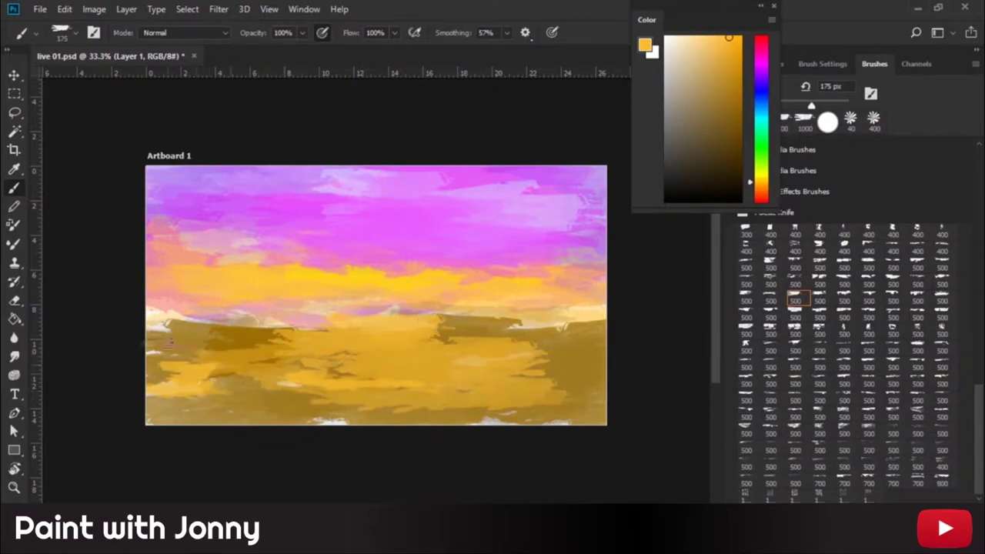
drag(154, 339, 493, 329)
drag(470, 408, 585, 423)
drag(284, 351, 593, 422)
drag(339, 358, 601, 327)
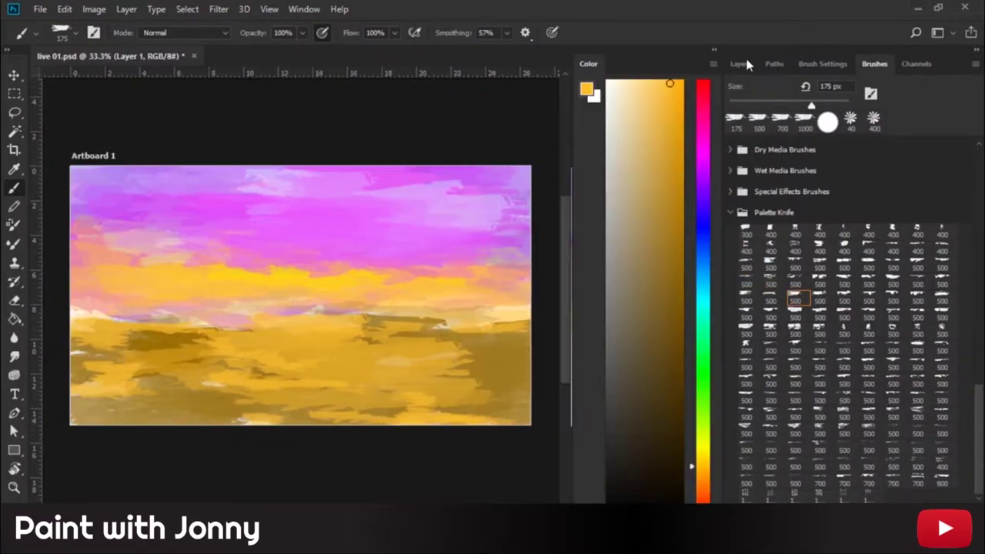
click(743, 65)
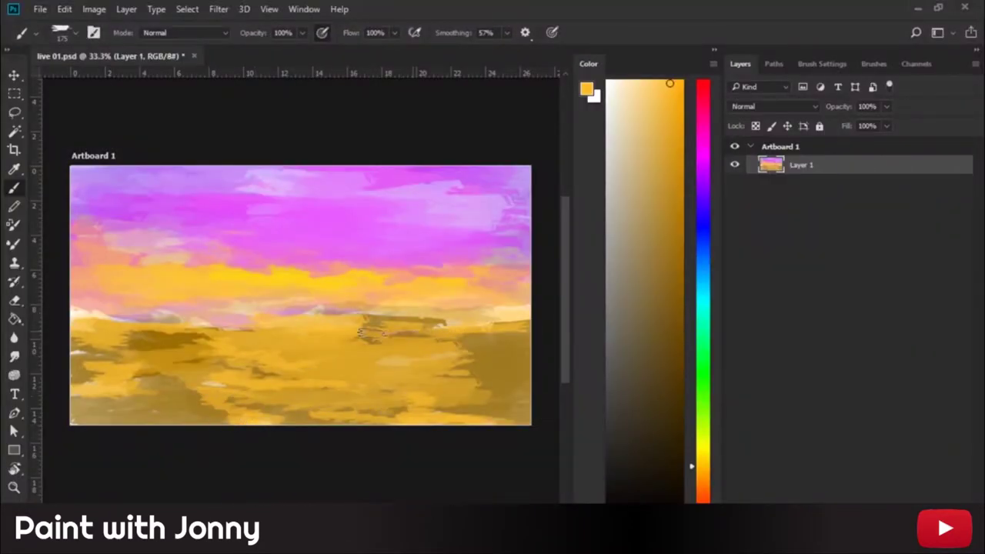
Pick purple and brush hills along the horizon, extending them toward the right.
click(702, 165)
click(663, 163)
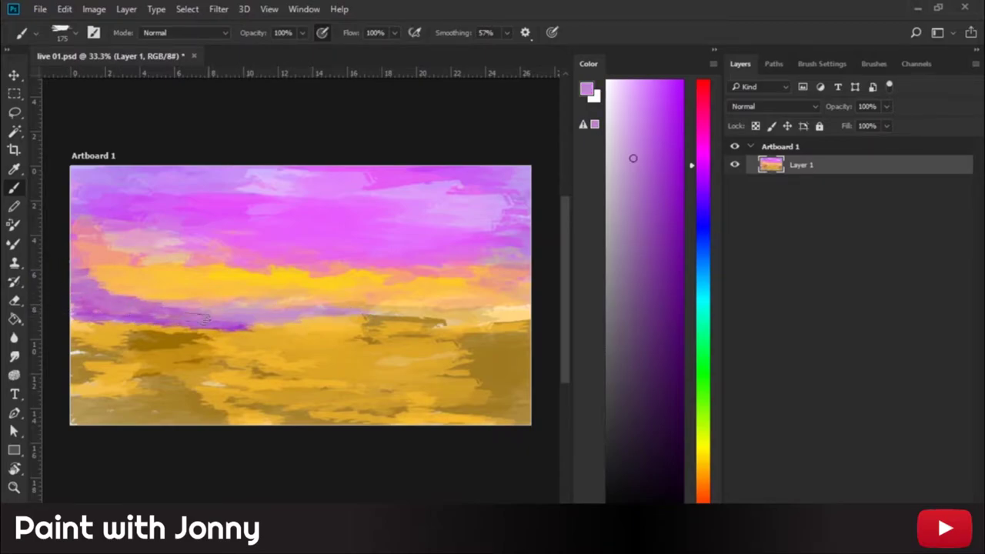
drag(424, 310, 530, 310)
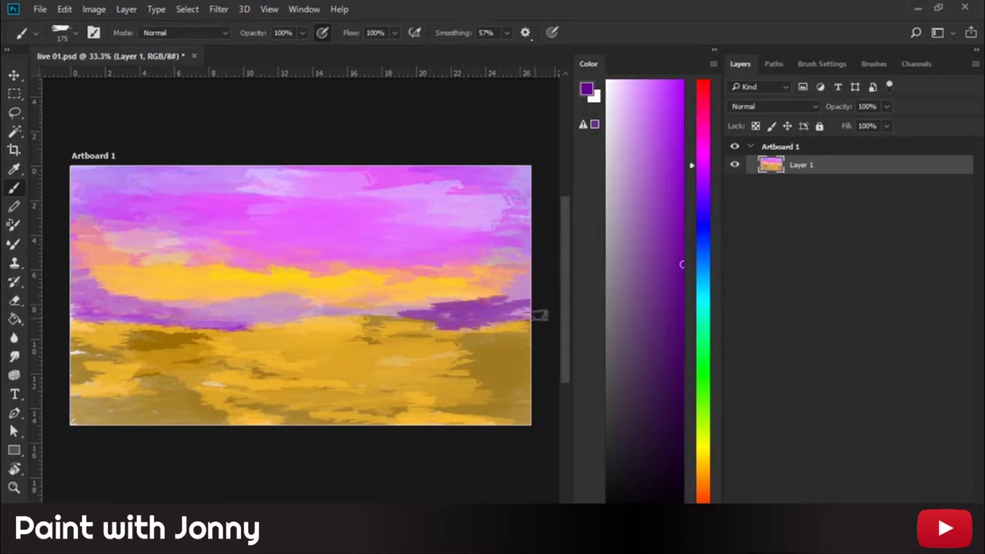
drag(508, 302, 542, 321)
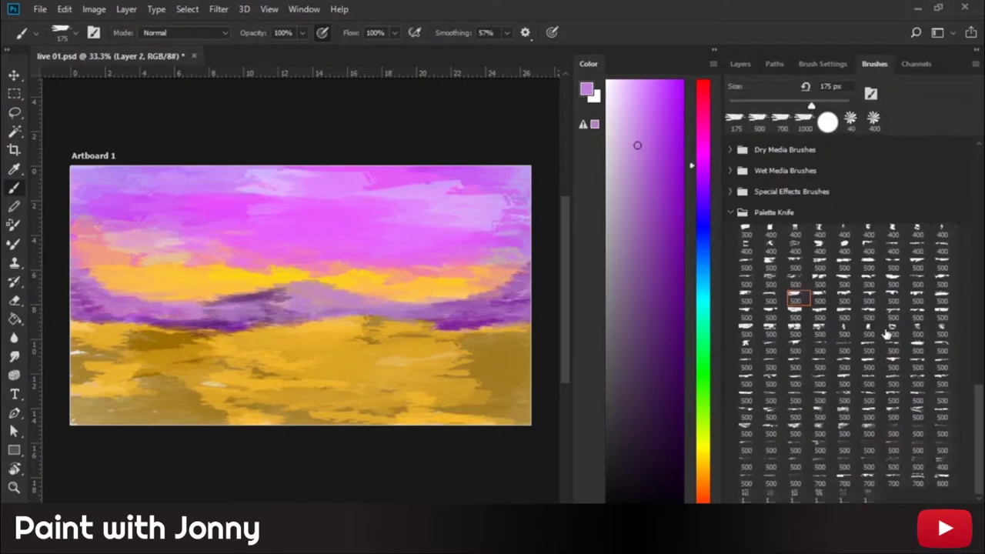
Pick dark green and paint grass strokes across the ground from the left edge to the right.
drag(702, 245, 702, 376)
click(675, 403)
drag(73, 327, 154, 337)
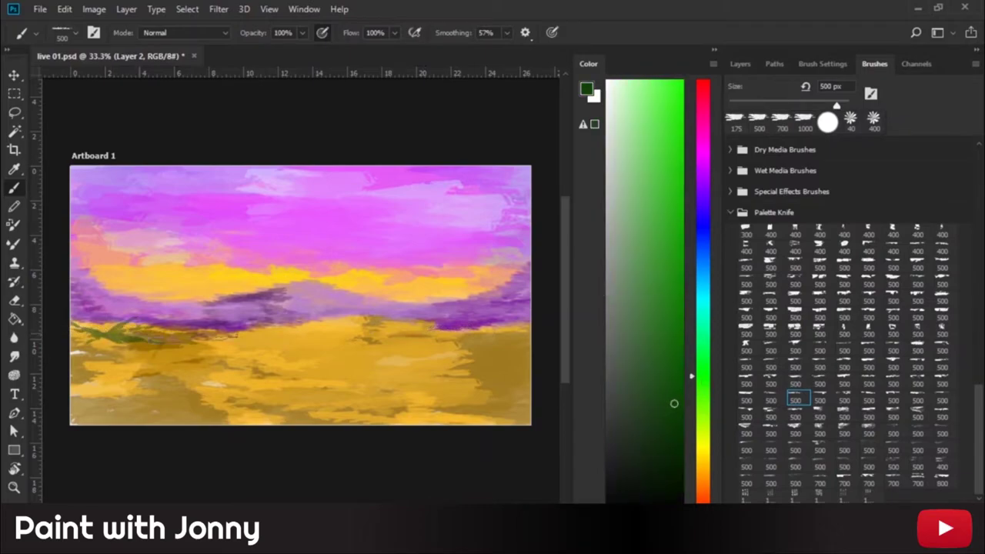
drag(227, 315, 223, 369)
drag(123, 338, 300, 354)
drag(185, 338, 381, 323)
drag(73, 323, 154, 350)
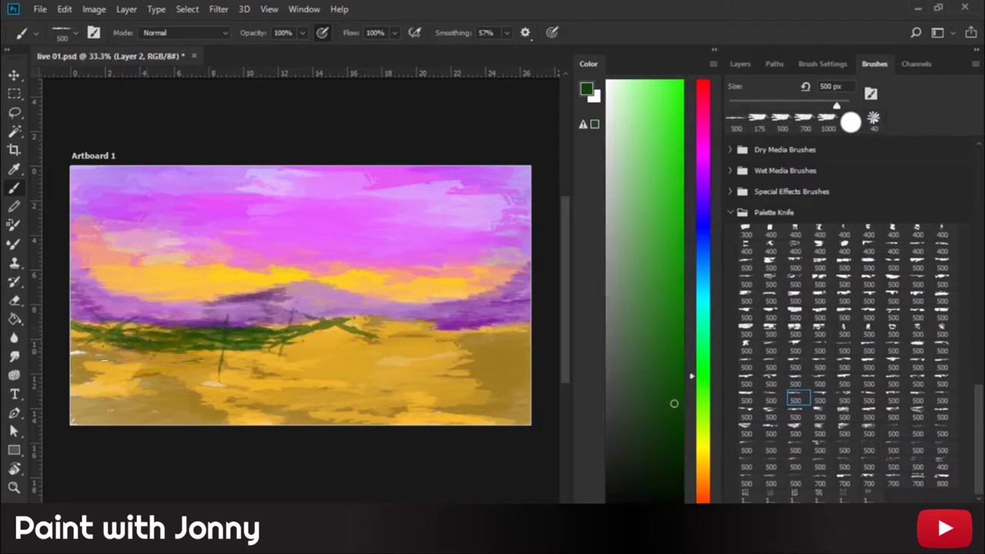
mouse_move(385, 327)
mouse_down()
mouse_move(531, 339)
mouse_move(447, 348)
mouse_move(527, 362)
mouse_up()
drag(431, 368, 524, 385)
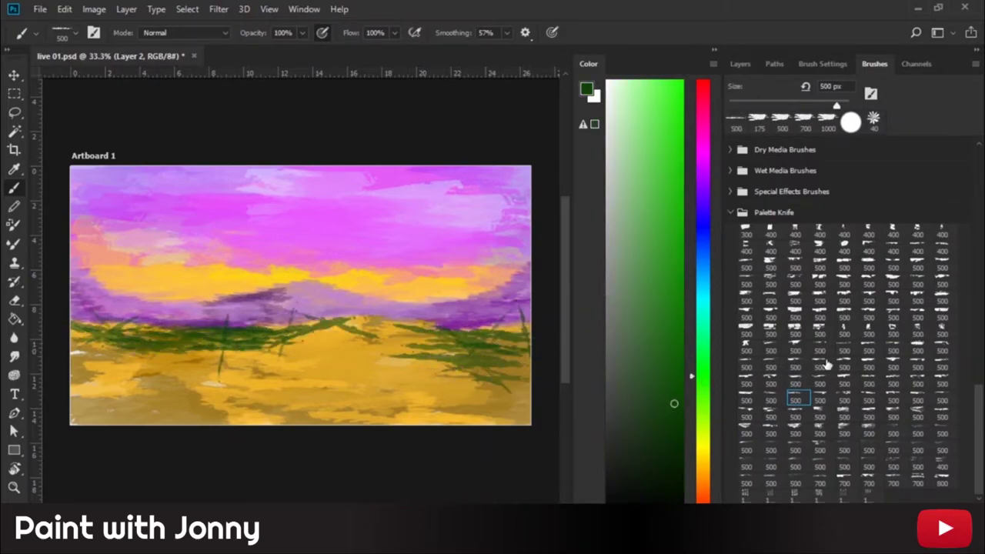
Add dark green grass strokes across the centre and lower-right ground.
drag(204, 369, 327, 346)
drag(230, 354, 389, 323)
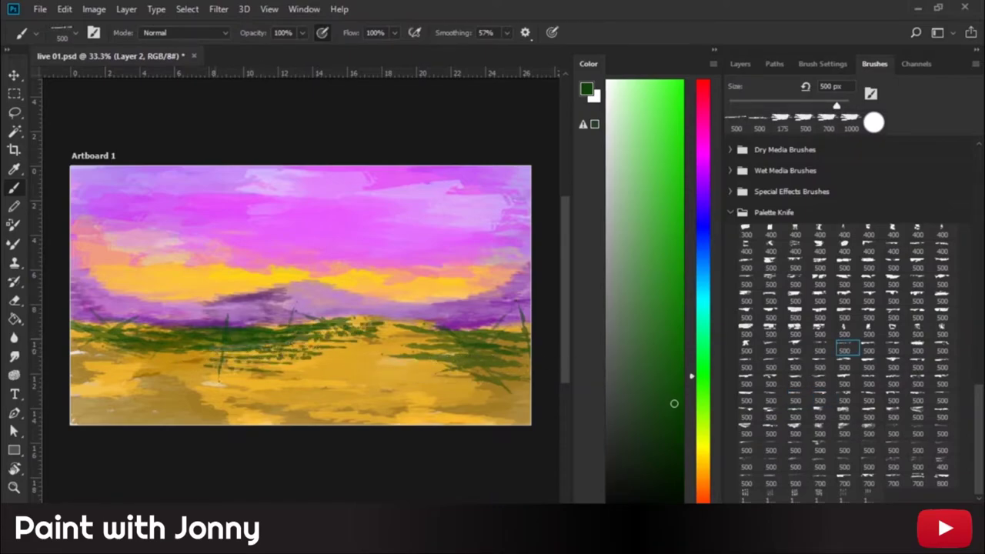
drag(127, 362, 358, 369)
mouse_move(290, 331)
mouse_down()
mouse_move(385, 317)
mouse_move(436, 324)
mouse_up()
drag(439, 389, 531, 388)
drag(388, 416, 531, 404)
mouse_move(461, 385)
mouse_down()
mouse_move(246, 389)
mouse_move(492, 358)
mouse_up()
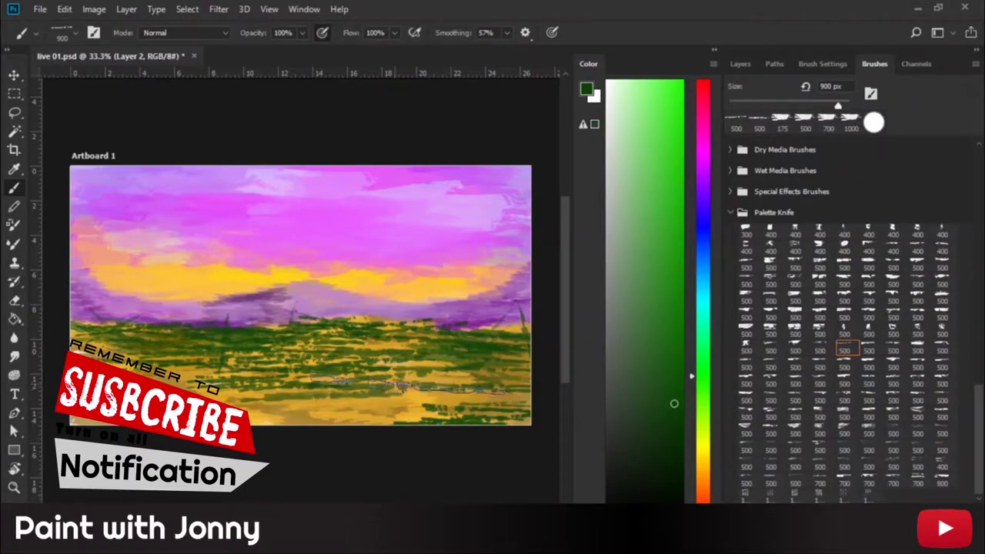
Thicken the grass with more dark green strokes using a 900 px brush, then pick lighter green.
drag(315, 351, 527, 346)
drag(269, 397, 523, 400)
key(bracketright)
key(bracketright)
key(bracketright)
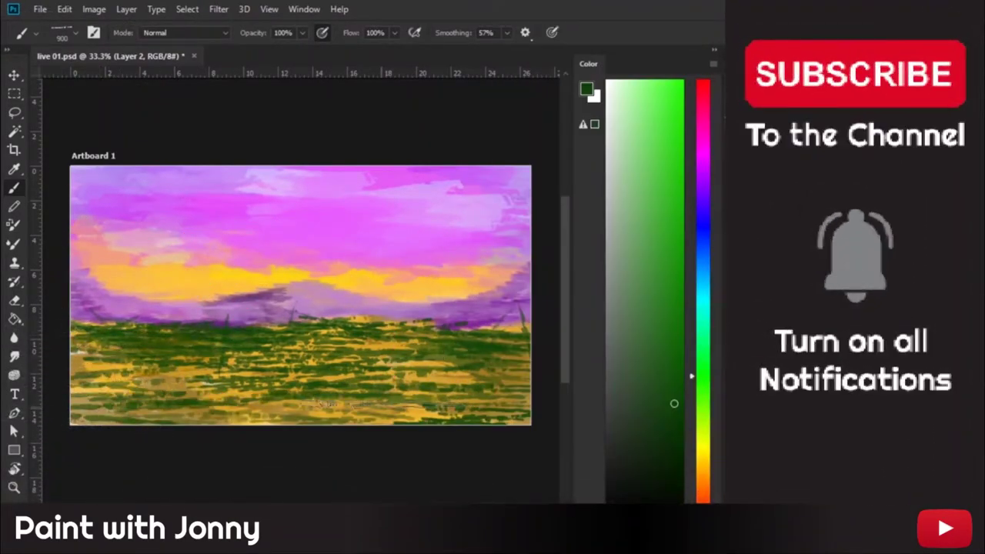
mouse_move(262, 373)
mouse_down()
mouse_move(470, 370)
mouse_move(200, 360)
mouse_up()
mouse_move(246, 388)
mouse_down()
mouse_move(350, 387)
mouse_move(193, 420)
mouse_up()
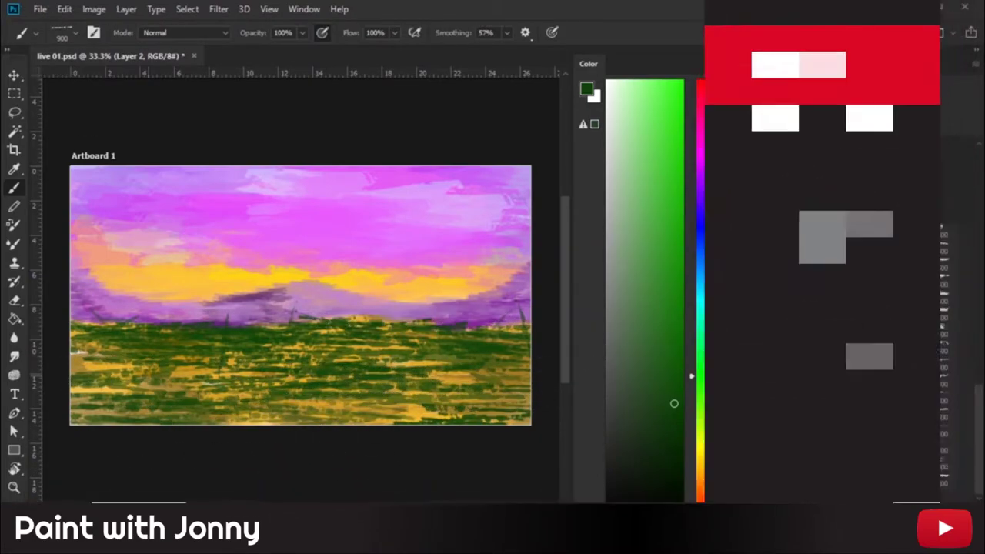
alt+click(366, 329)
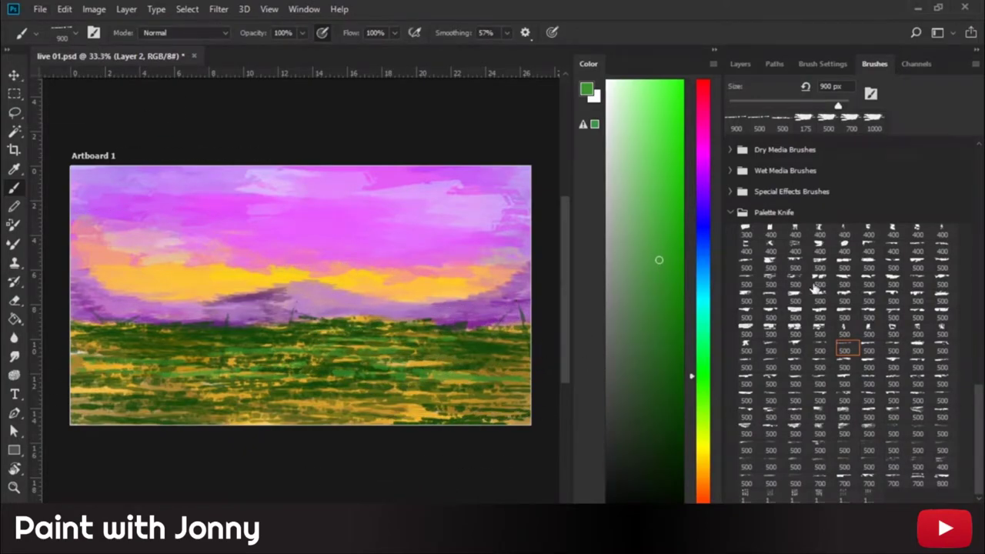
On Layer 1, paint dark purple streaks across the upper sky with a 500 px palette-knife brush.
click(773, 283)
click(740, 64)
click(801, 184)
mouse_move(400, 269)
mouse_down()
mouse_move(504, 240)
mouse_move(481, 254)
mouse_move(361, 274)
mouse_up()
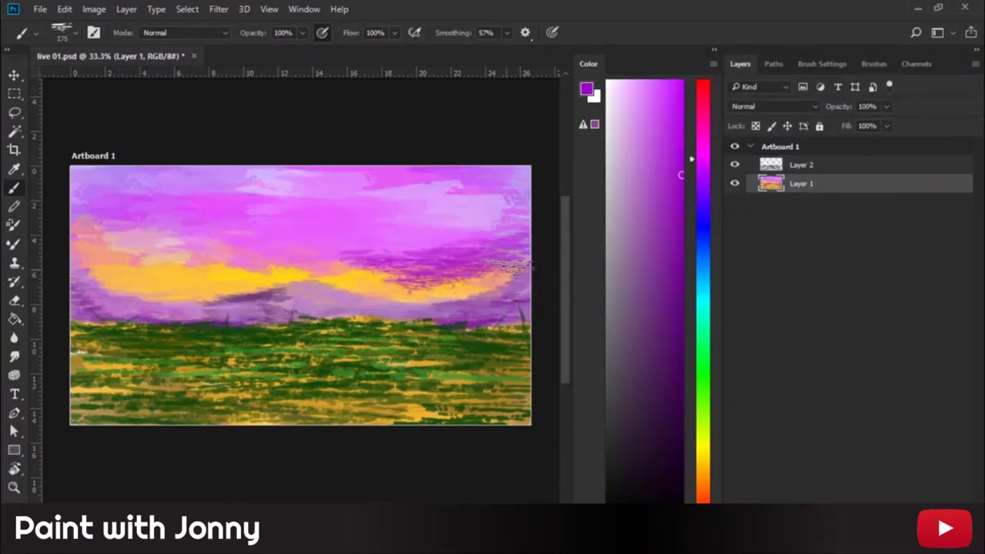
mouse_move(173, 170)
mouse_down()
mouse_move(254, 180)
mouse_move(196, 198)
mouse_up()
drag(293, 197, 138, 173)
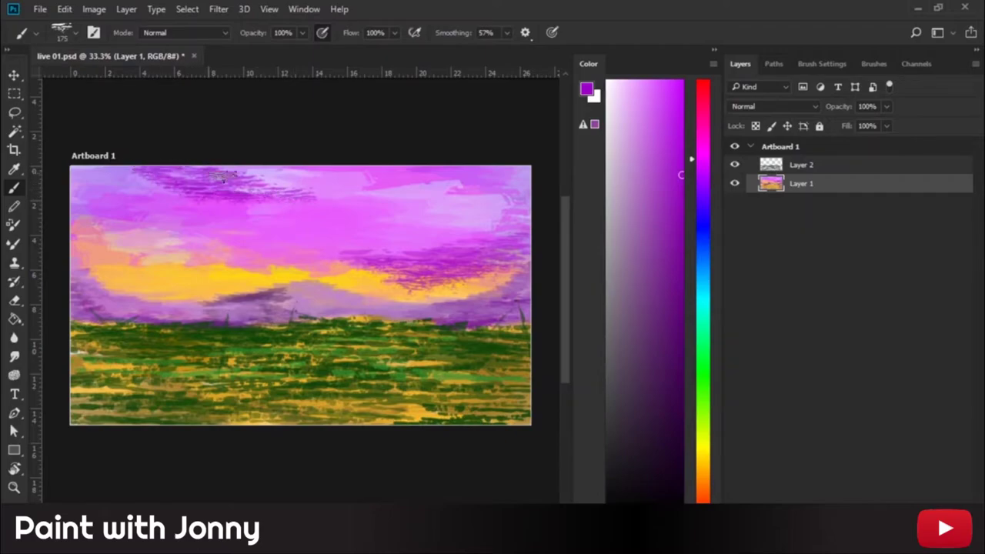
drag(208, 177, 249, 204)
mouse_move(85, 173)
mouse_down()
mouse_move(319, 200)
mouse_move(96, 207)
mouse_move(262, 188)
mouse_up()
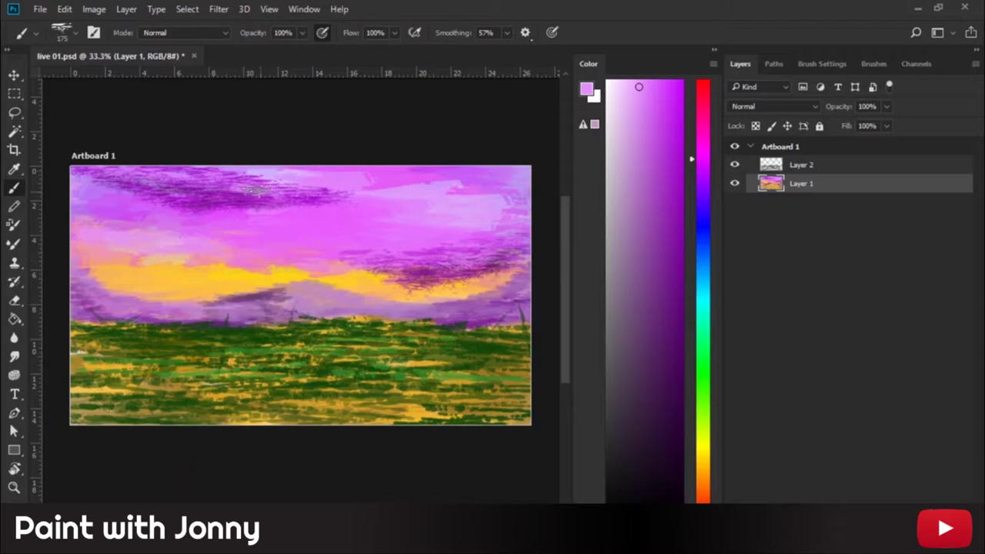
Repaint the right-sky purple clouds, brighten the glow with yellow, and run purple beneath it.
drag(483, 254, 377, 265)
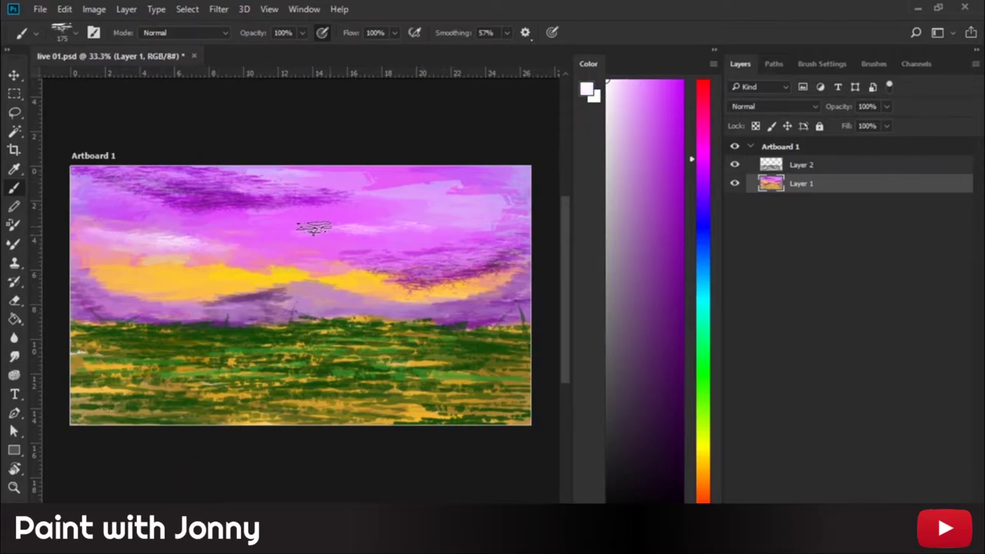
click(703, 443)
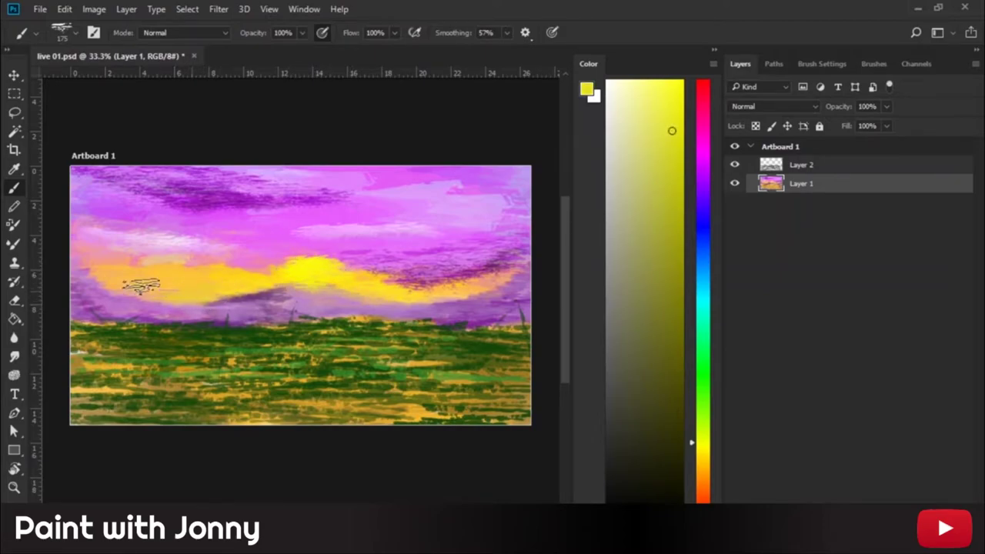
drag(499, 283, 308, 273)
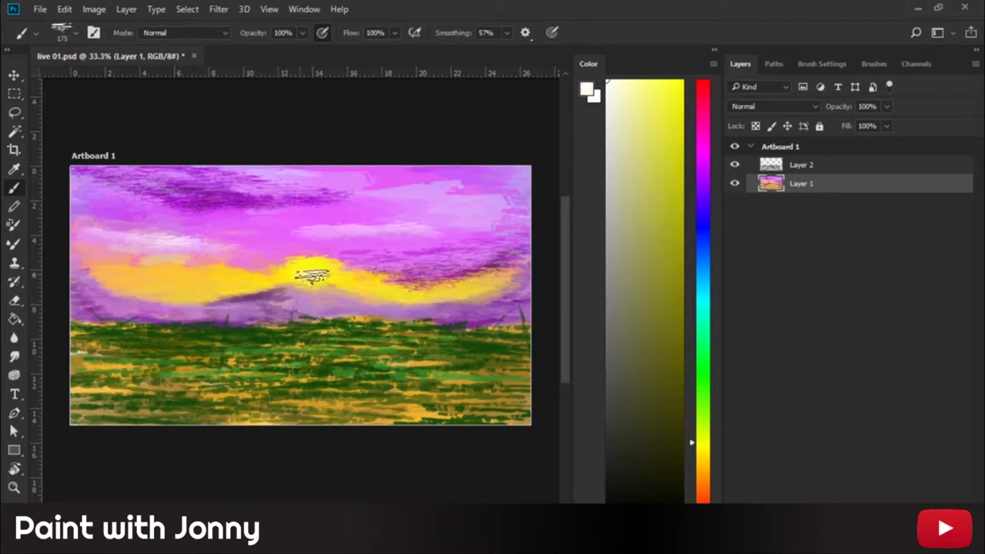
click(703, 155)
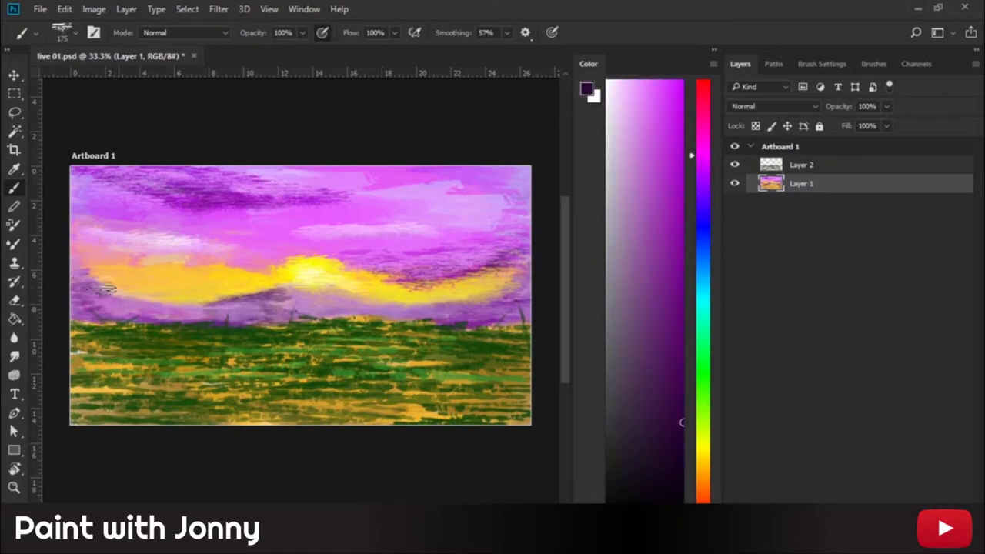
key(F5)
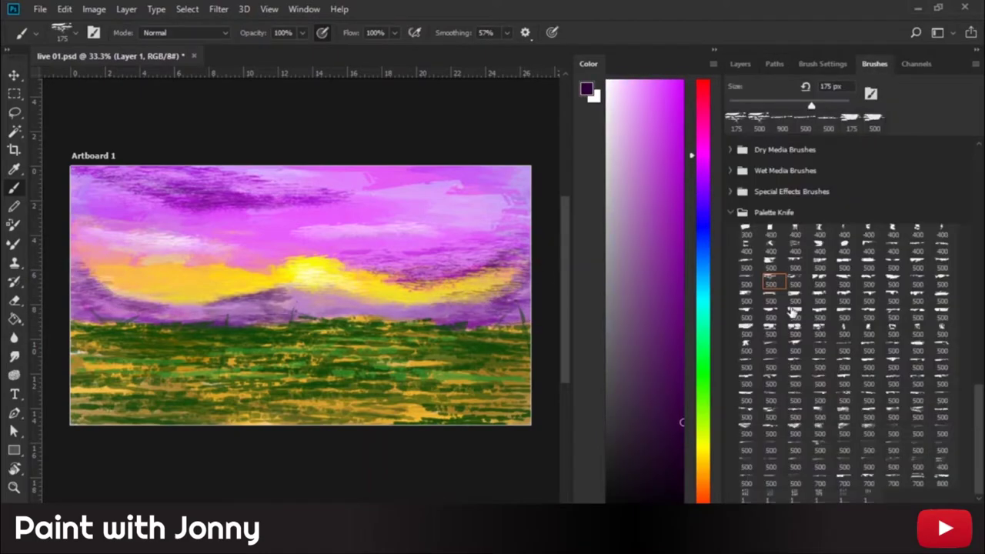
key(period)
mouse_move(556, 282)
mouse_down()
mouse_move(103, 257)
mouse_move(74, 287)
mouse_up()
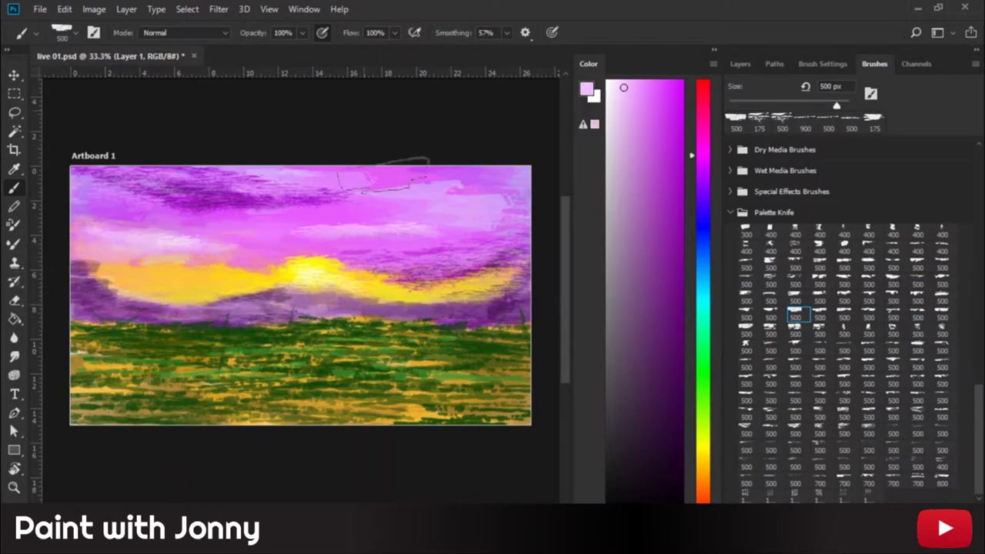
Switch to pink-red paint on a new Layer 3 with a smaller palette-knife brush.
click(707, 145)
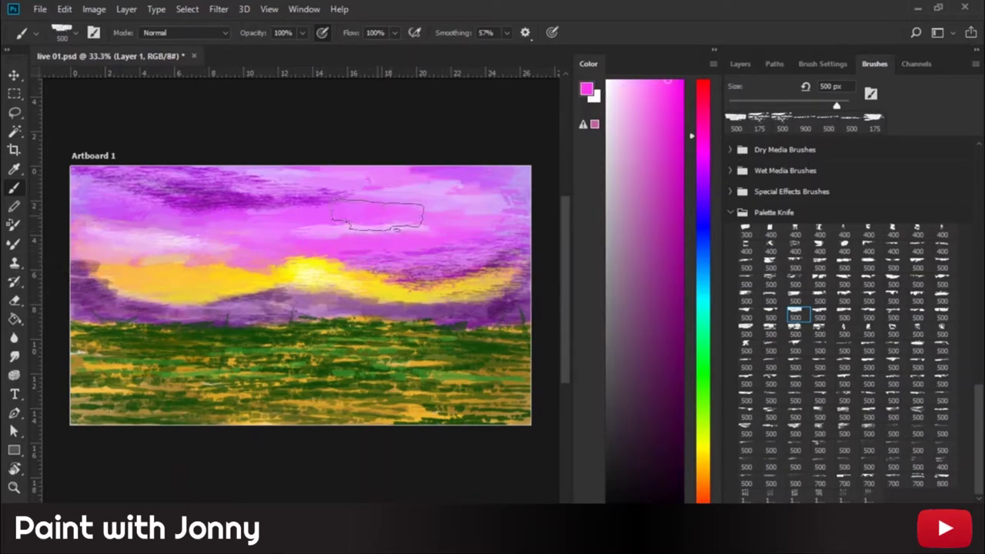
click(702, 87)
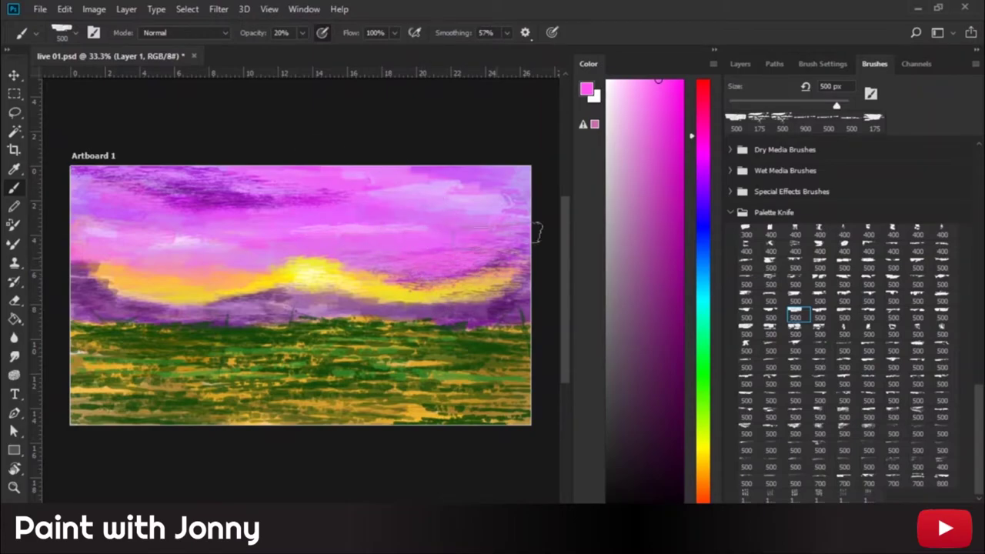
click(740, 64)
click(875, 64)
click(893, 233)
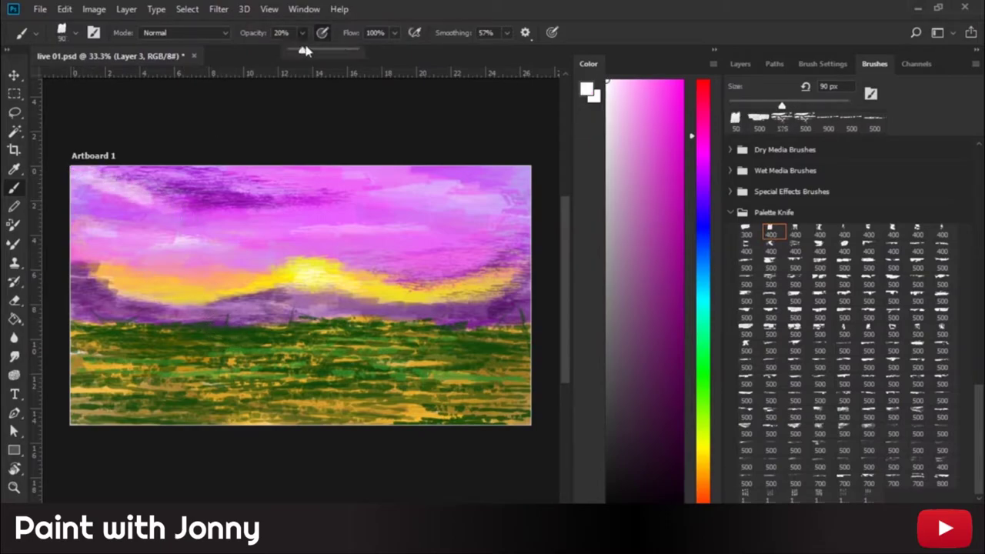
At 100% opacity, paint white clouds in the upper-left sky and a wide one mid-sky.
key(0)
mouse_move(157, 202)
mouse_down()
mouse_move(108, 191)
mouse_move(185, 202)
mouse_up()
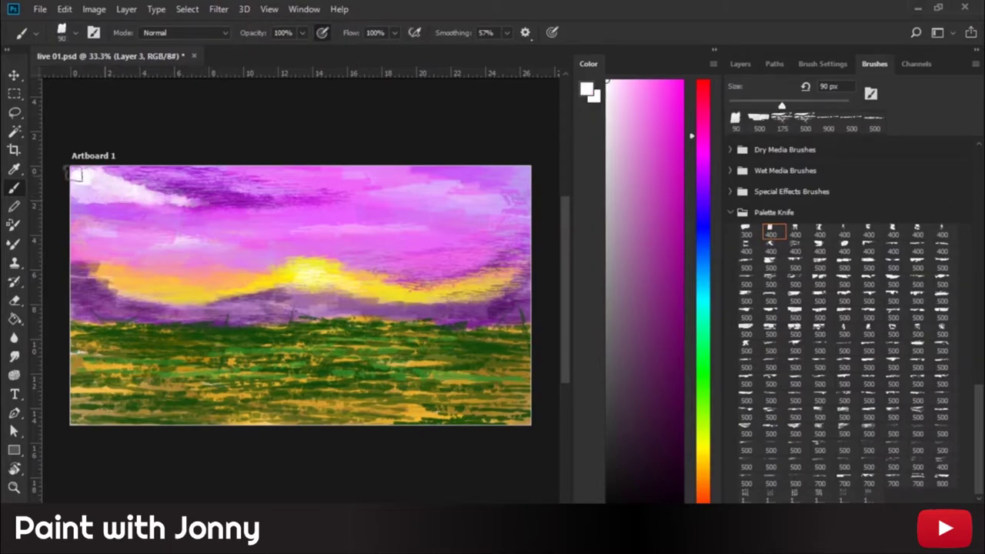
drag(297, 229, 352, 222)
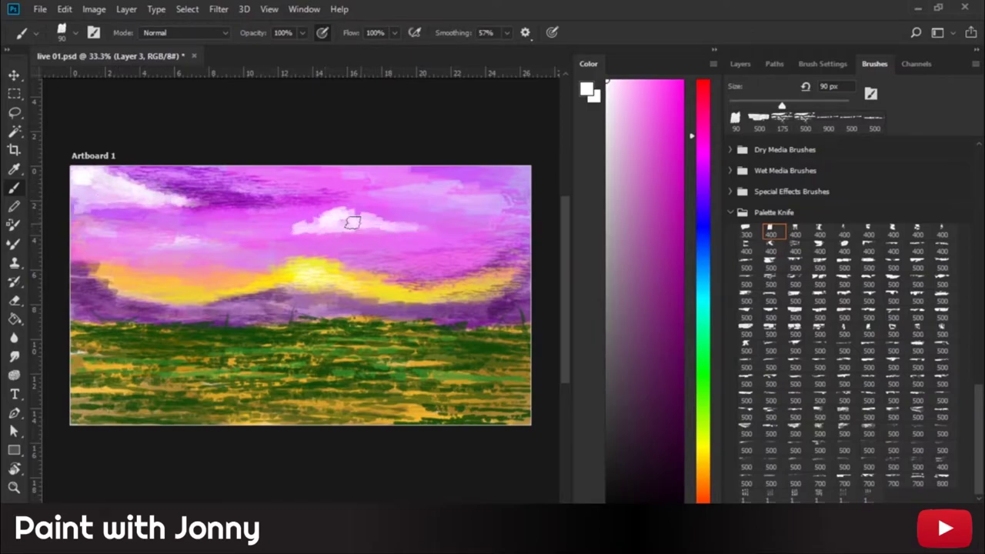
drag(266, 231, 411, 225)
mouse_move(300, 235)
mouse_down()
mouse_move(381, 213)
mouse_move(292, 223)
mouse_up()
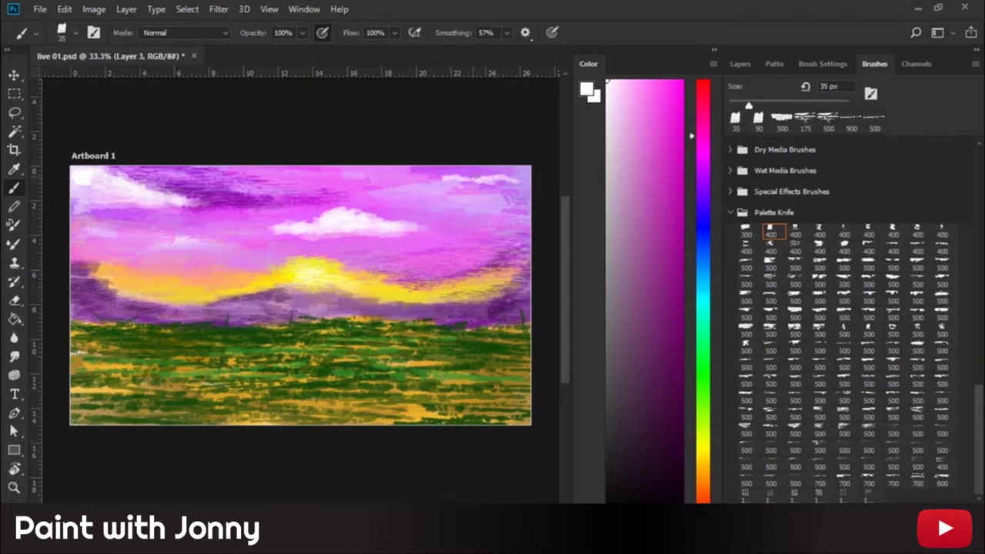
Brighten the upper-right cloud, shade the mid-sky cloud grey underneath, and add a small 40 px cloud near the glow.
mouse_move(415, 183)
mouse_down()
mouse_move(525, 177)
mouse_move(393, 185)
mouse_up()
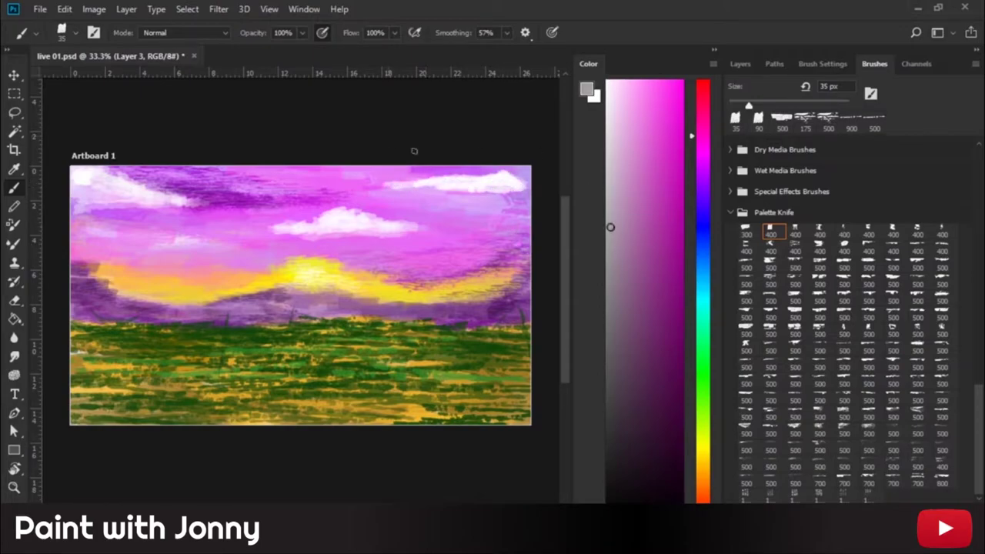
drag(408, 231, 308, 231)
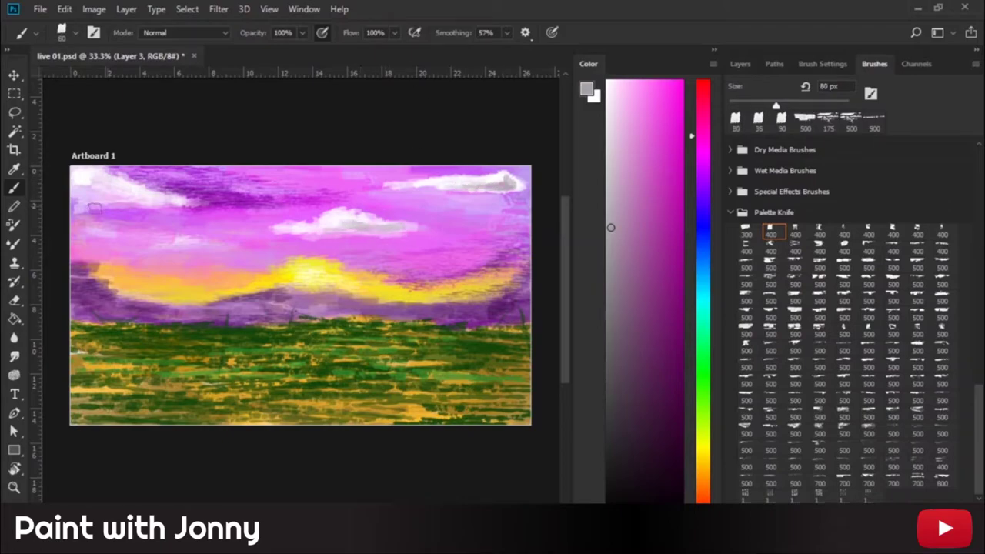
mouse_move(384, 223)
mouse_down()
mouse_move(238, 231)
mouse_move(168, 202)
mouse_up()
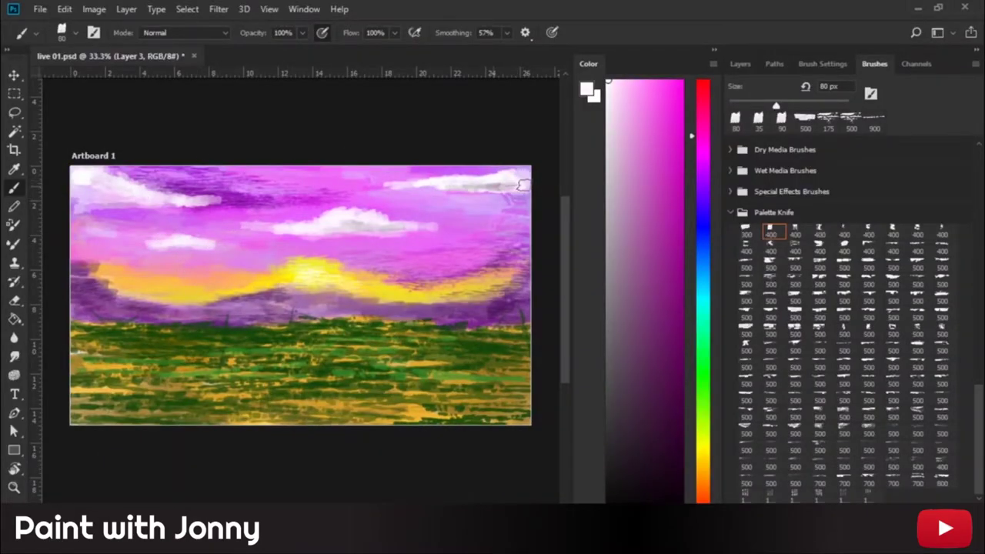
key(bracketleft)
click(414, 274)
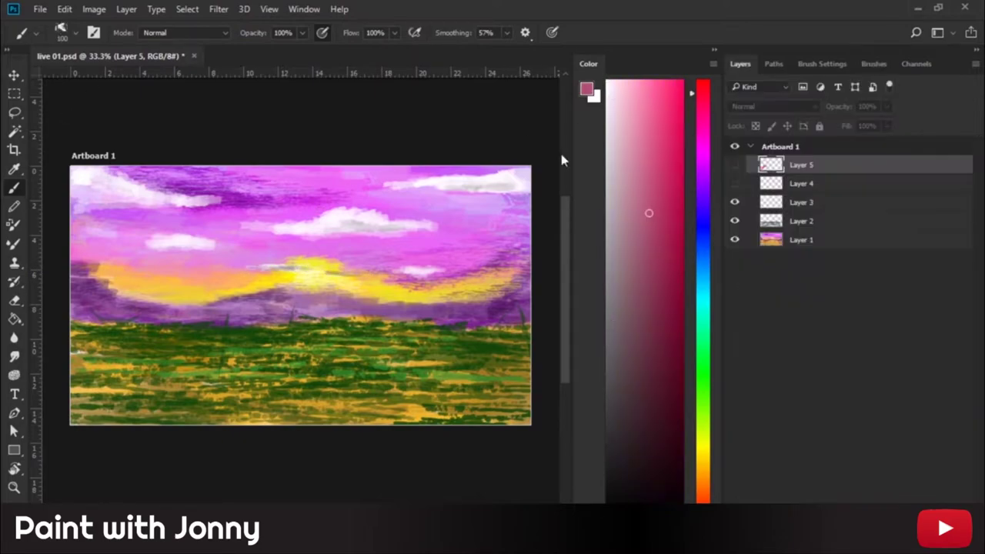
Delete the unused hidden Layers 4 and 5.
key(Delete)
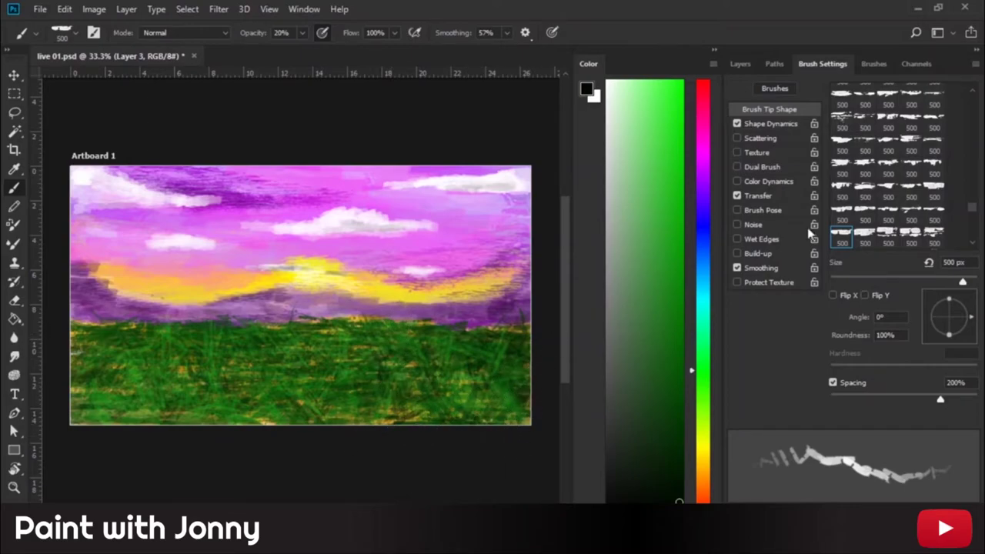
Add a new layer and paint dark shapes at the left edge with a 400 px palette-knife brush at full opacity.
click(740, 64)
click(941, 486)
click(874, 63)
click(845, 232)
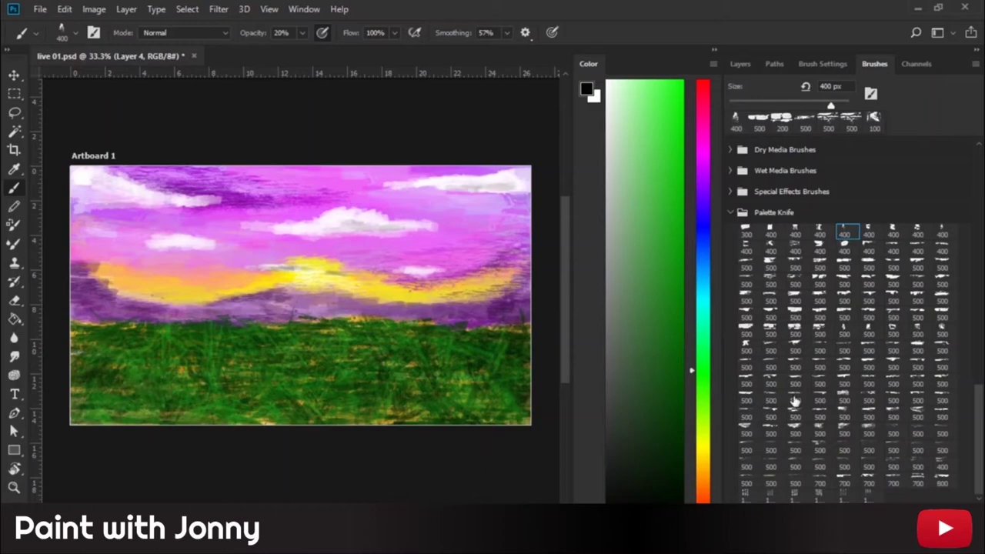
click(893, 233)
key(0)
drag(85, 346, 108, 307)
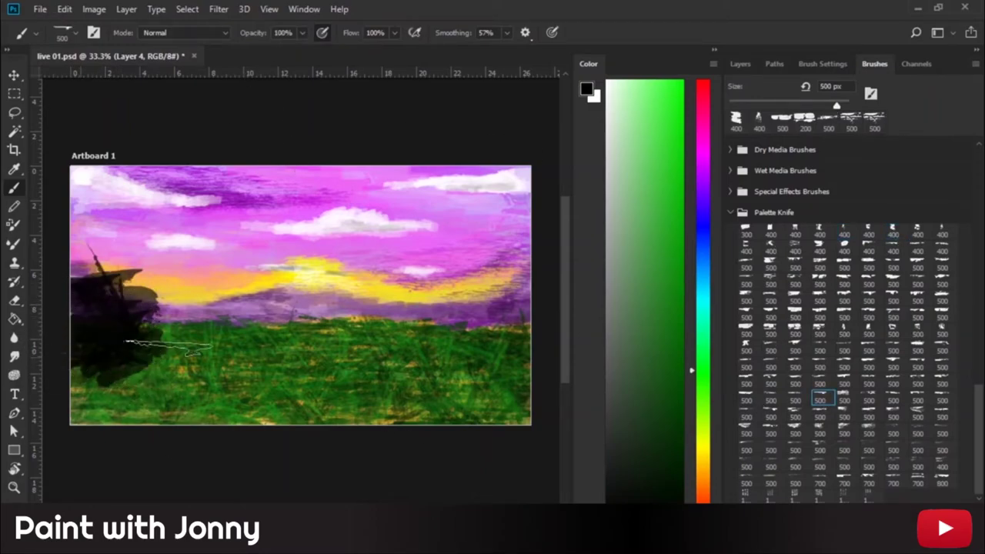
Lasso a rock-shaped selection at the lower left and fill it with dark strokes.
click(734, 165)
key(l)
drag(70, 251, 127, 258)
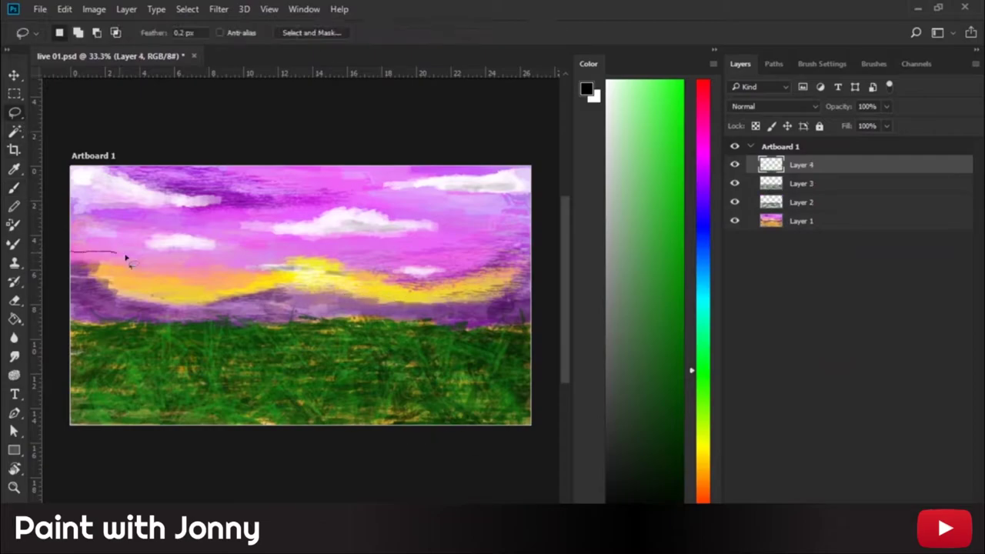
drag(148, 359, 144, 360)
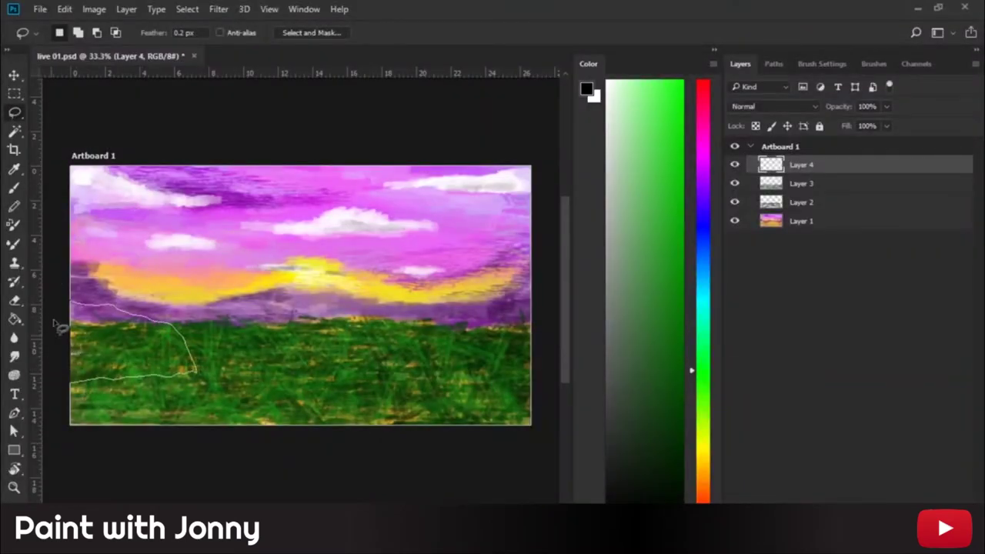
key(b)
drag(77, 323, 108, 366)
mouse_move(108, 319)
mouse_down()
mouse_move(173, 362)
mouse_move(142, 366)
mouse_up()
Paint the rock grey with a 400 px brush, then add lighter grey highlights at 125 px.
key(F5)
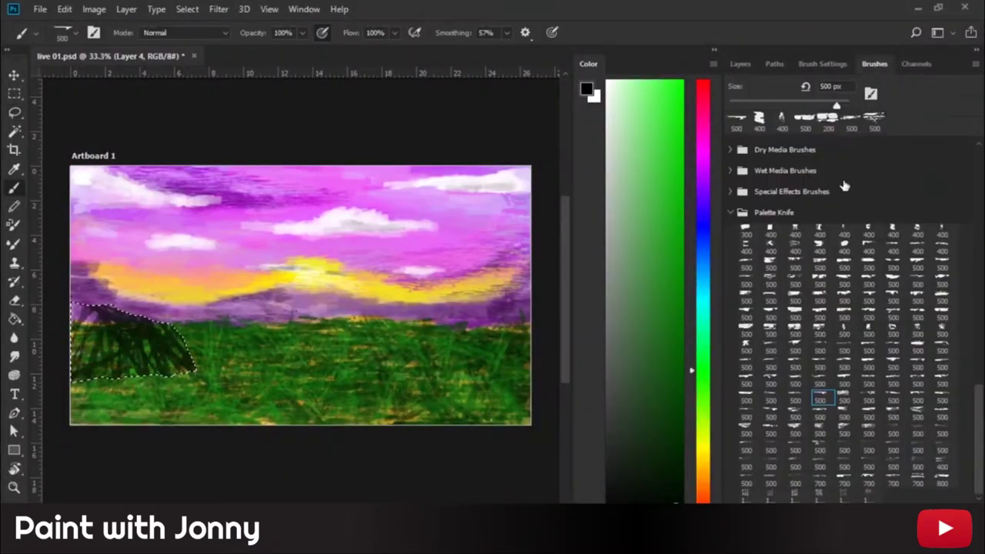
click(820, 247)
mouse_move(77, 323)
mouse_down()
mouse_move(169, 362)
mouse_move(119, 370)
mouse_up()
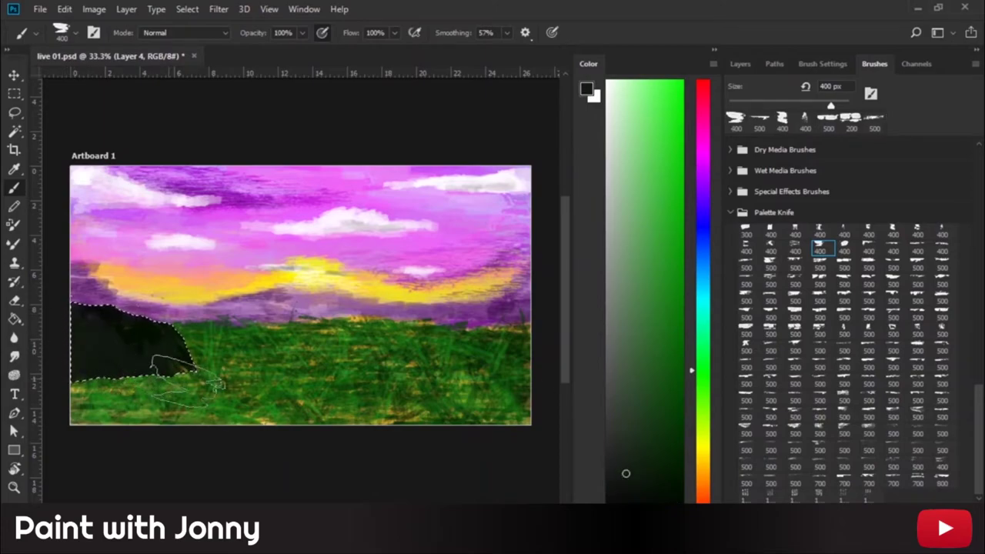
mouse_move(123, 327)
mouse_down()
mouse_move(185, 361)
mouse_move(177, 369)
mouse_up()
mouse_move(77, 338)
mouse_down()
mouse_move(162, 369)
mouse_move(77, 326)
mouse_move(119, 368)
mouse_move(77, 350)
mouse_move(150, 368)
mouse_move(165, 355)
mouse_up()
key(bracketleft)
key(bracketleft)
key(bracketleft)
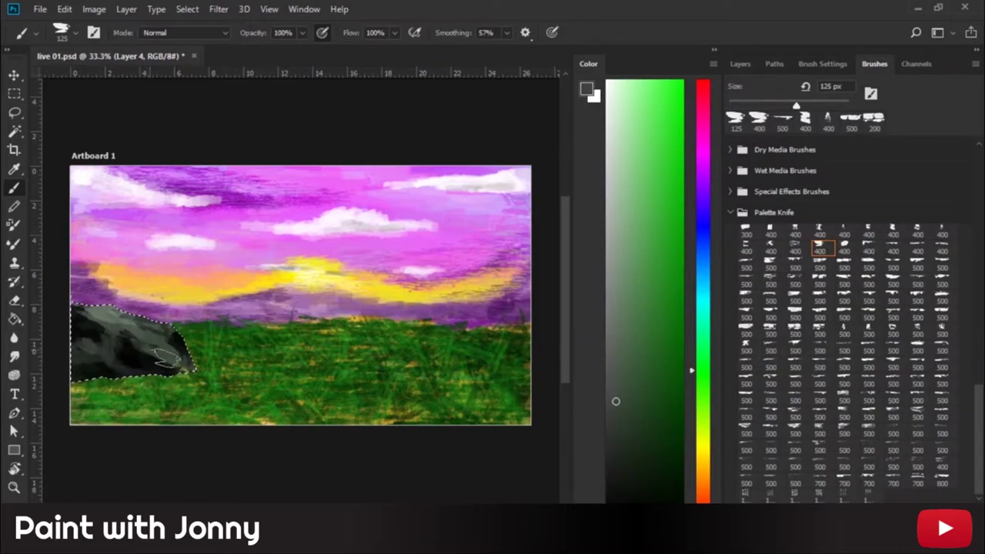
drag(85, 342, 166, 350)
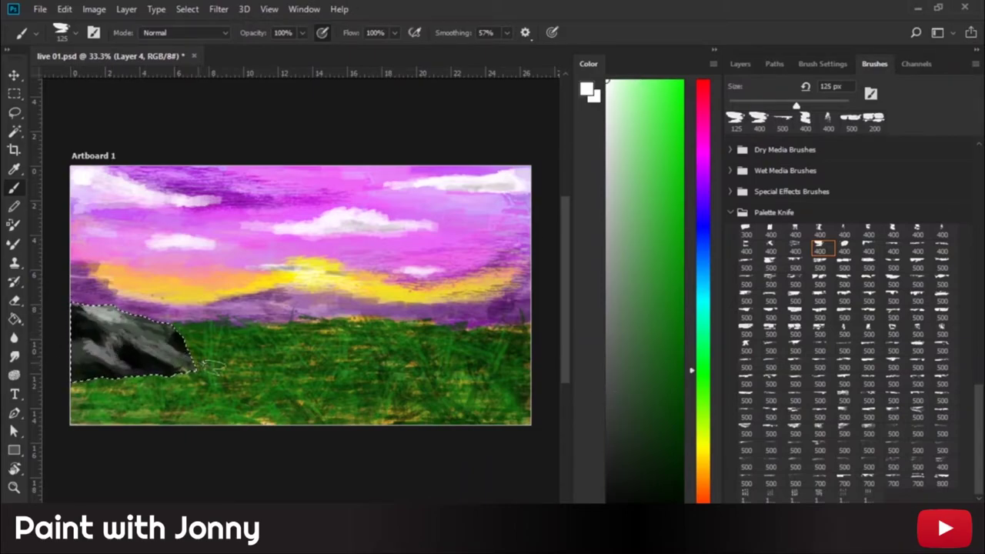
alt+click(158, 335)
mouse_move(77, 325)
mouse_down()
mouse_move(157, 335)
mouse_move(96, 347)
mouse_up()
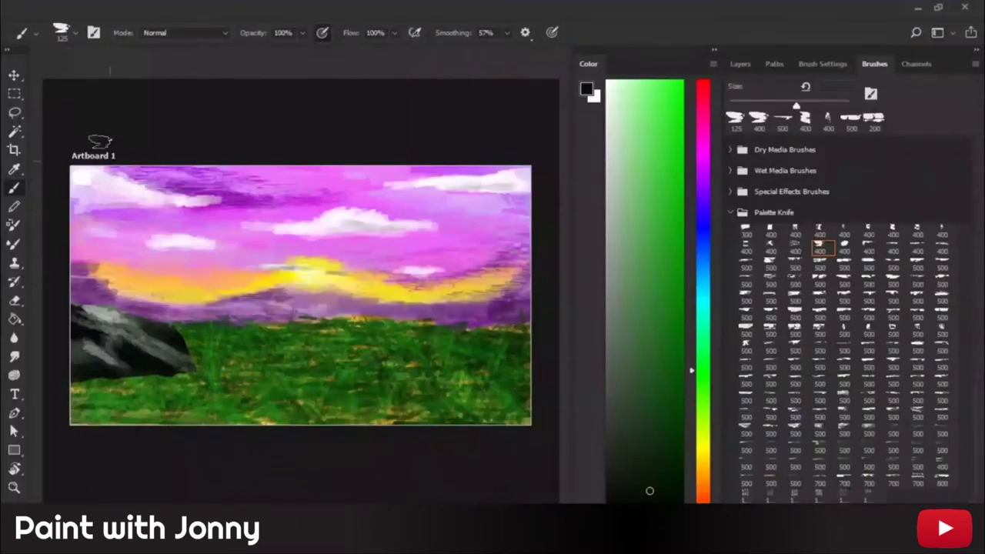
Sample the sky's yellow, brush it over the rock, then undo the yellow strokes.
alt+click(319, 262)
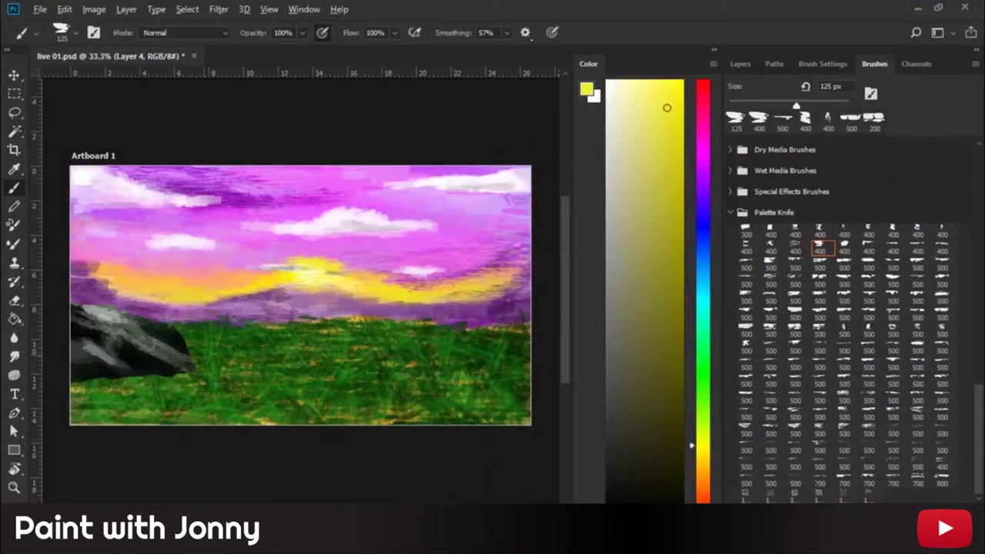
mouse_move(108, 320)
mouse_down()
mouse_move(181, 358)
mouse_move(173, 356)
mouse_up()
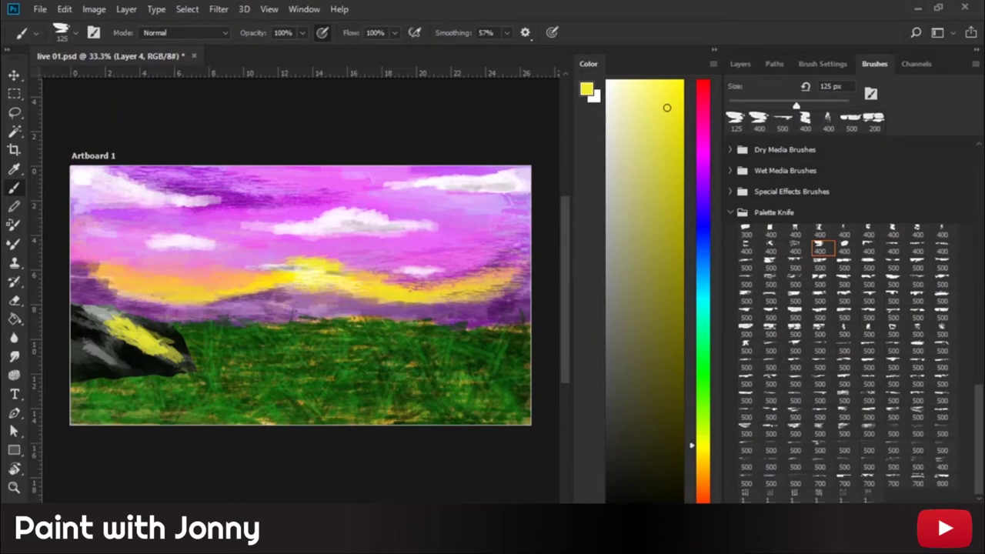
key(ctrl+z)
key(ctrl+shift+z)
key(ctrl+z)
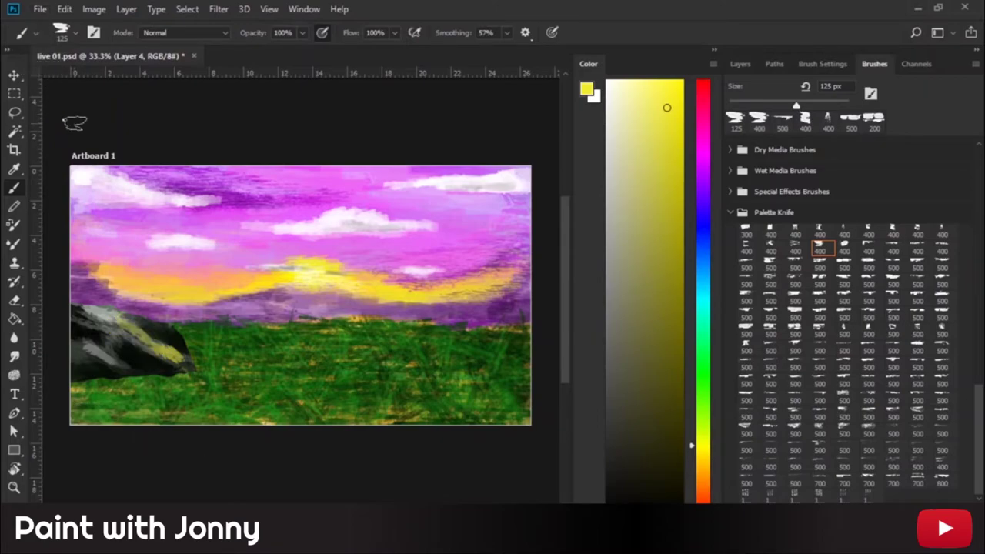
key(ctrl+s)
key(ctrl+z)
Add a new layer above Layer 4 and set a 125 px brush with light green paint.
click(740, 64)
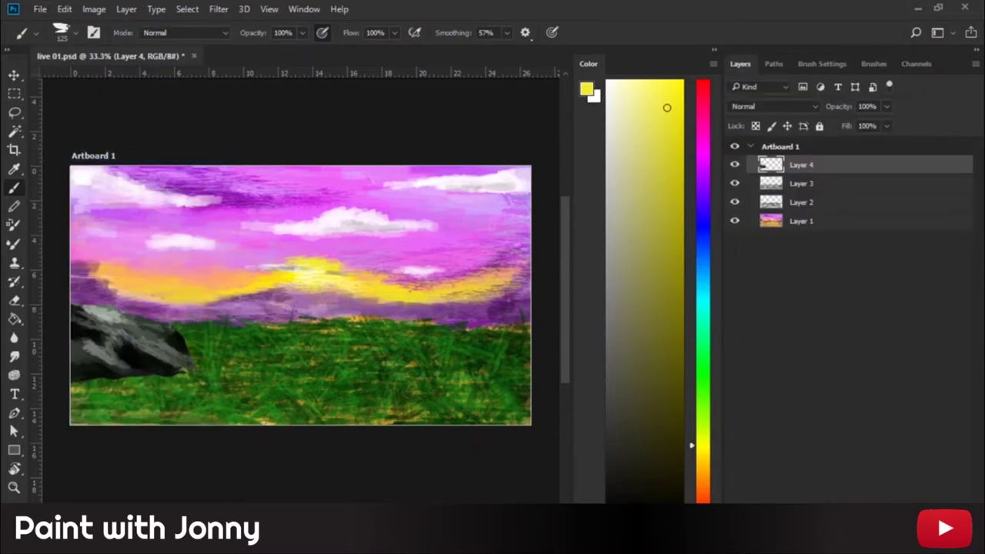
key(ctrl+shift+alt+n)
click(875, 64)
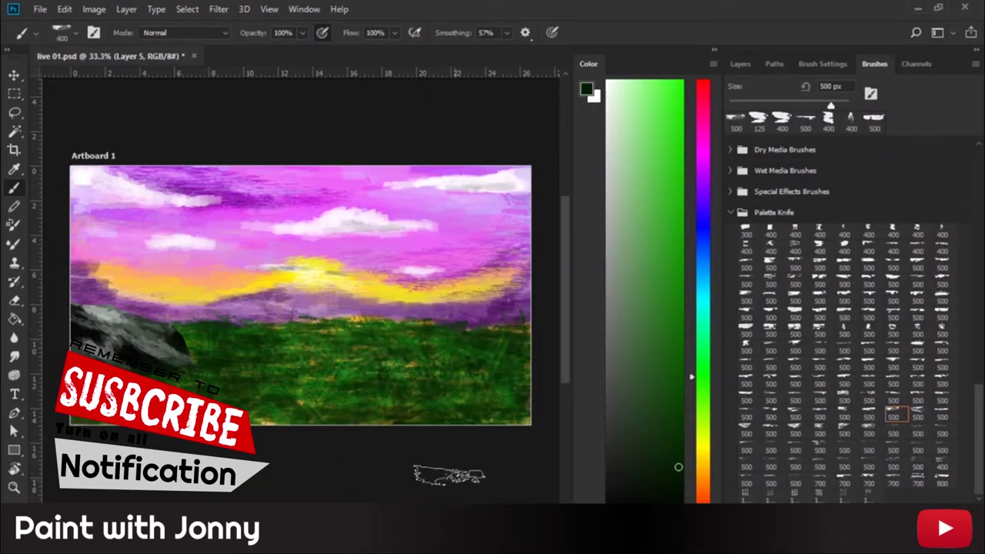
key(bracketleft)
key(bracketleft)
key(bracketleft)
click(685, 411)
click(681, 389)
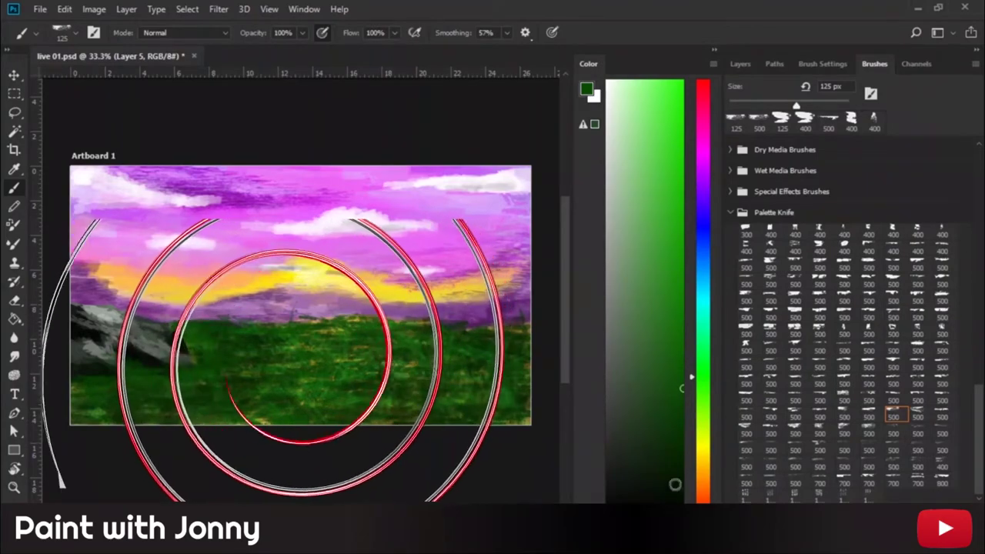
Paint bright-green streaks across the lower grass after sampling the grass green.
key(d)
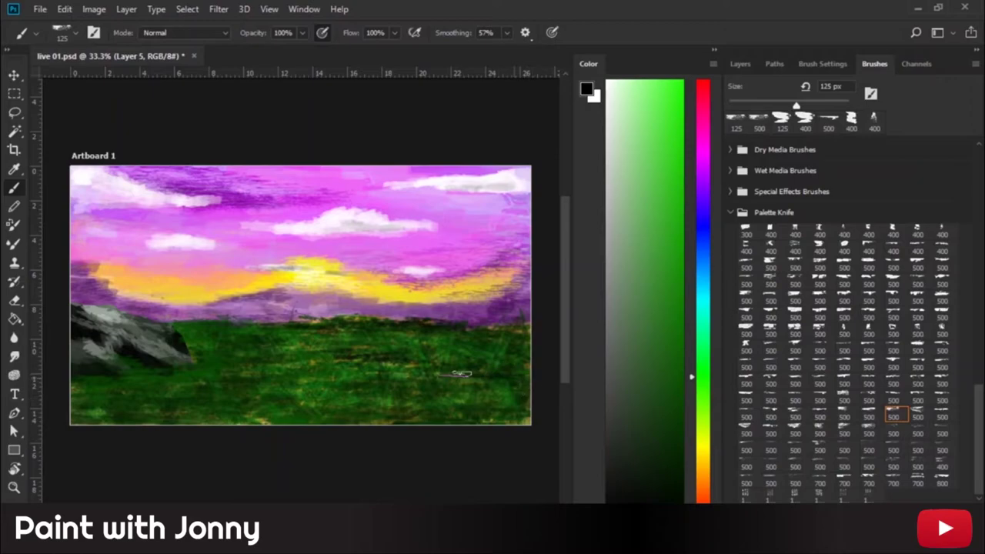
alt+click(510, 331)
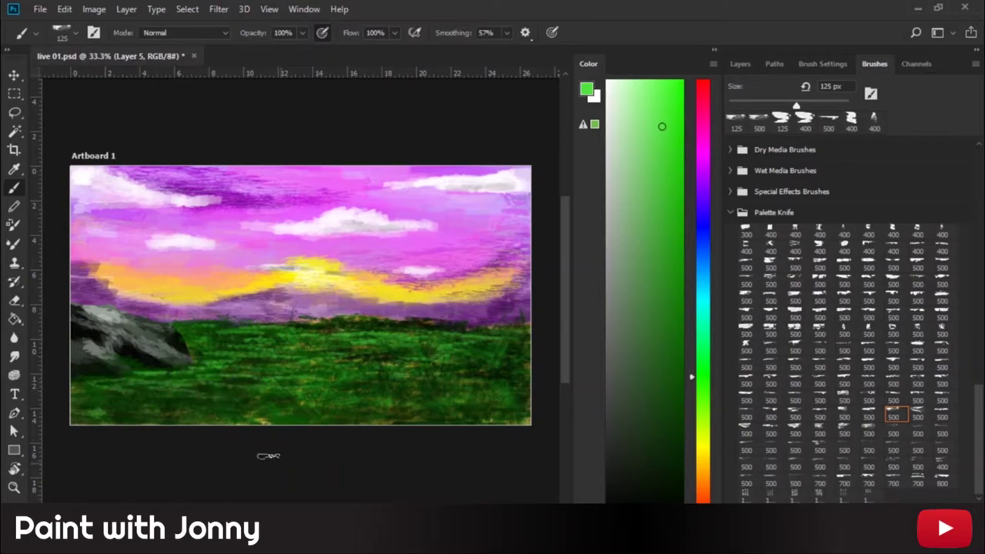
alt+click(185, 418)
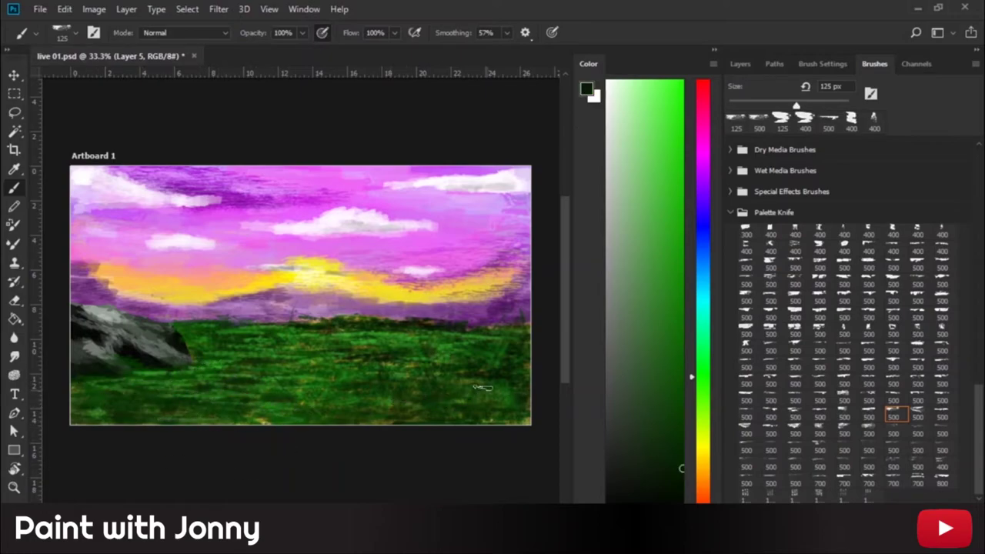
alt+click(265, 421)
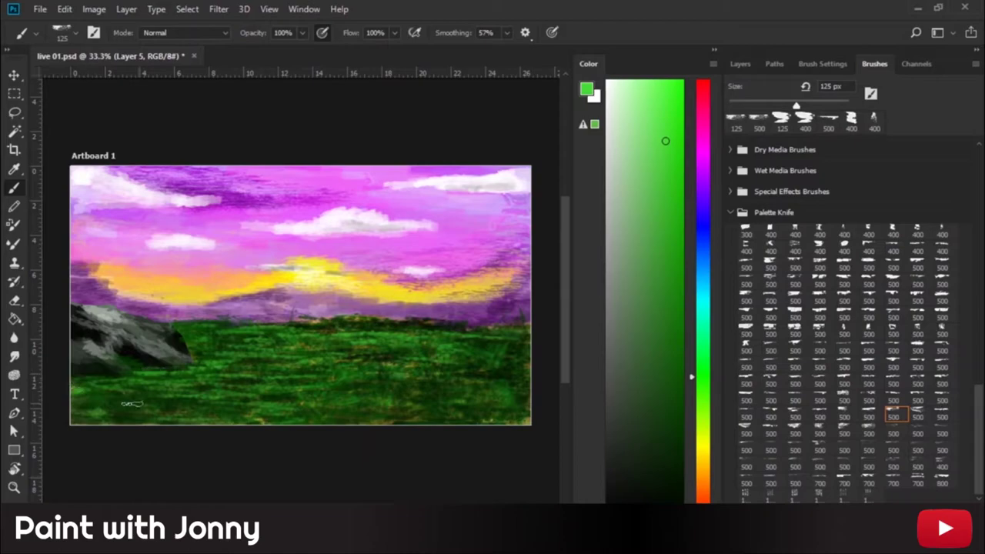
drag(133, 403, 199, 412)
drag(105, 403, 264, 395)
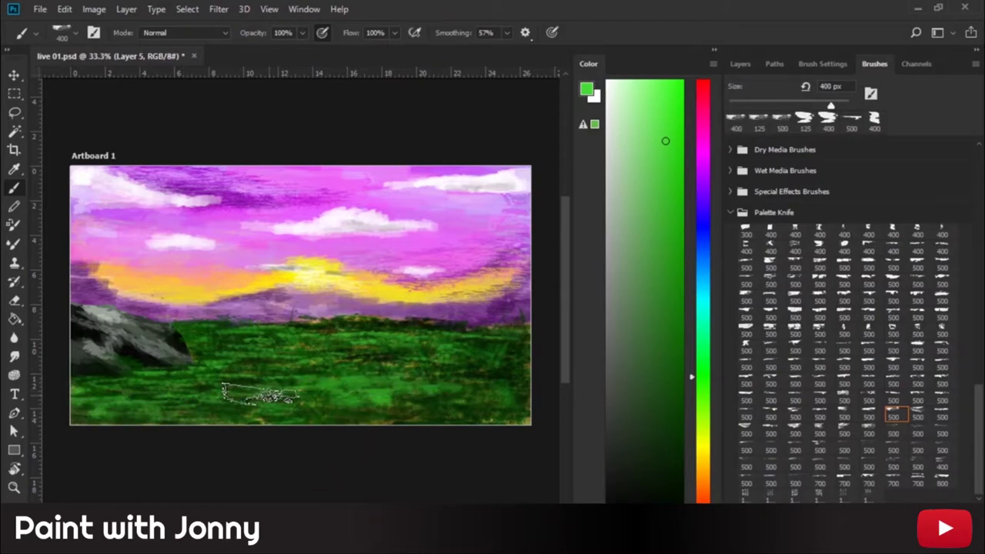
Paint bright and very dark green moss at the rock's base with a 150 px brush.
key(bracketright)
key(bracketright)
key(bracketright)
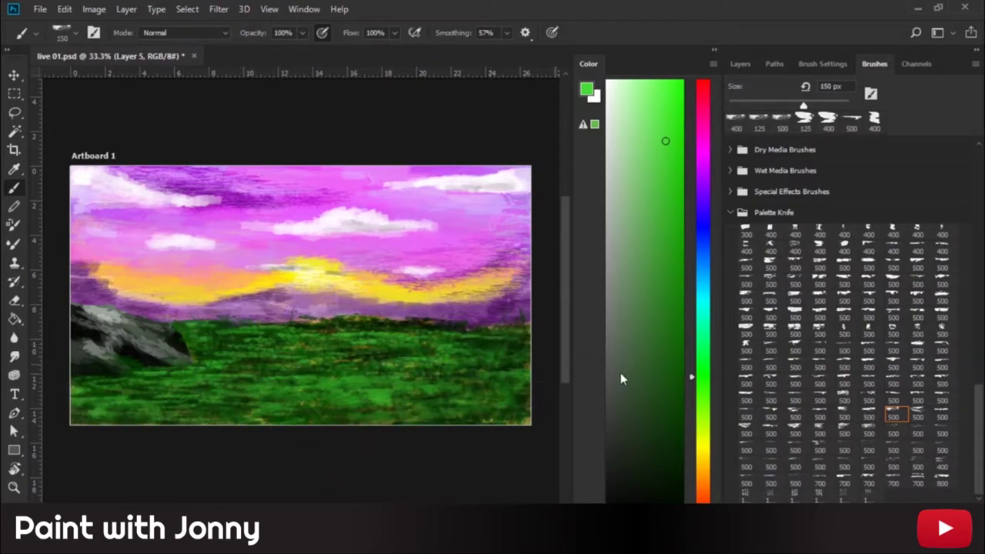
key(bracketleft)
key(bracketleft)
key(bracketleft)
alt+click(381, 361)
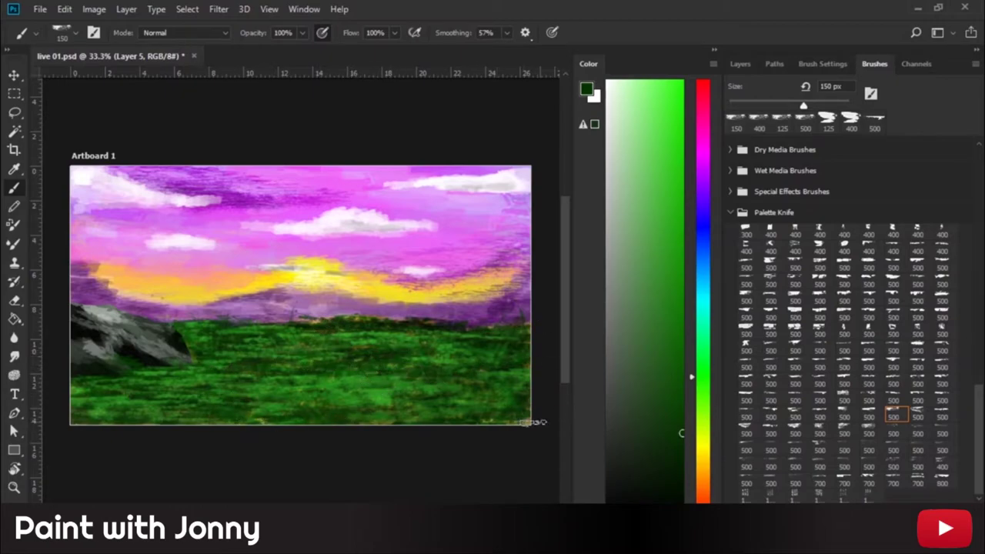
alt+click(384, 350)
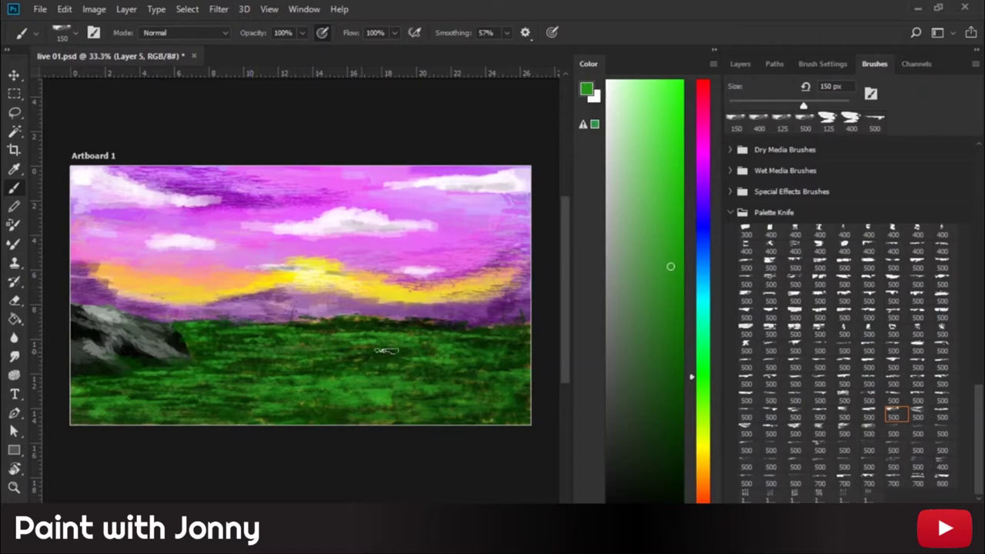
alt+click(501, 417)
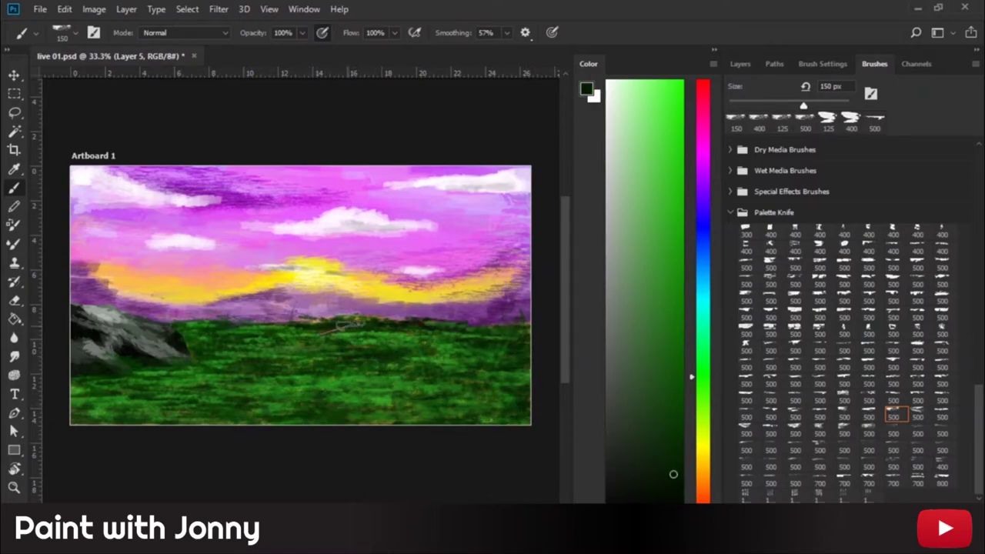
alt+click(211, 367)
drag(212, 367, 176, 355)
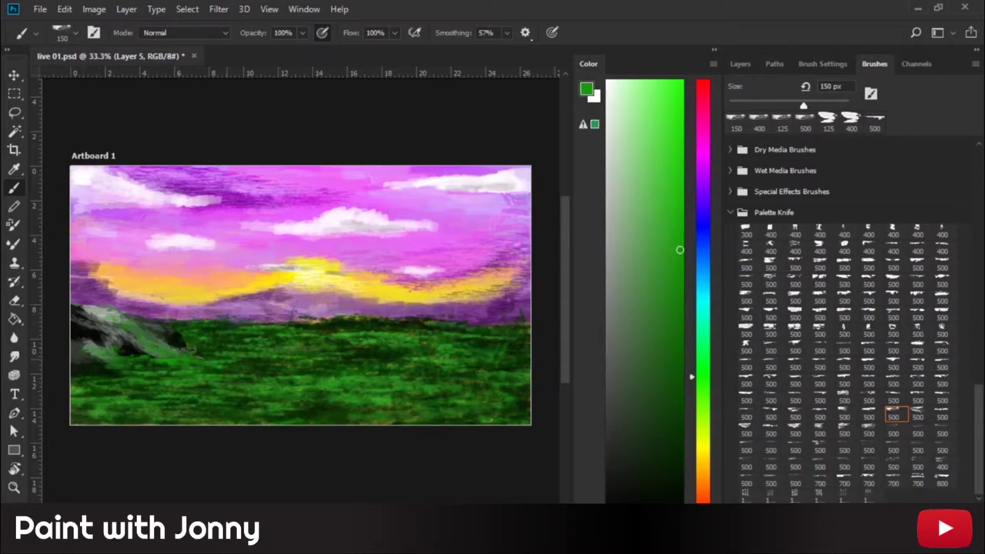
alt+click(188, 354)
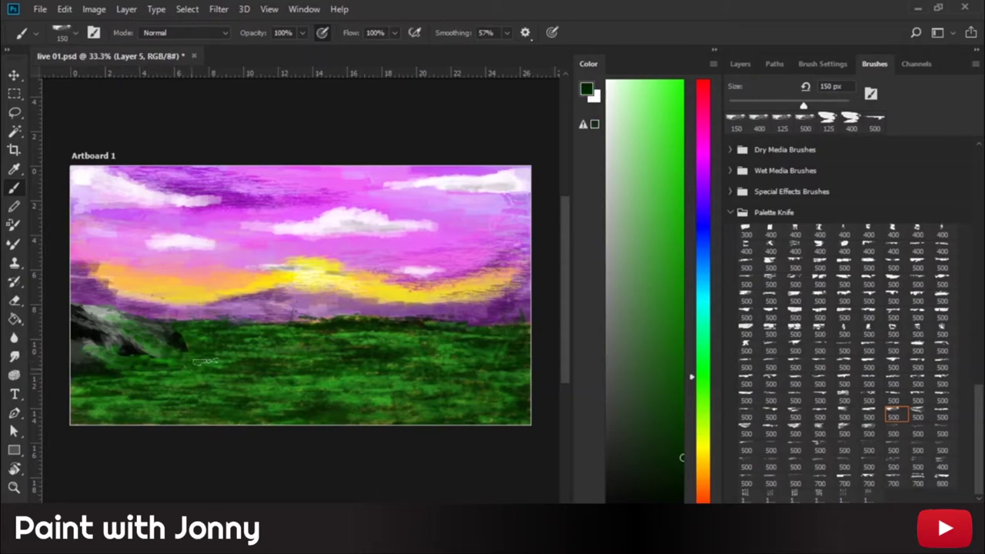
drag(178, 344, 149, 346)
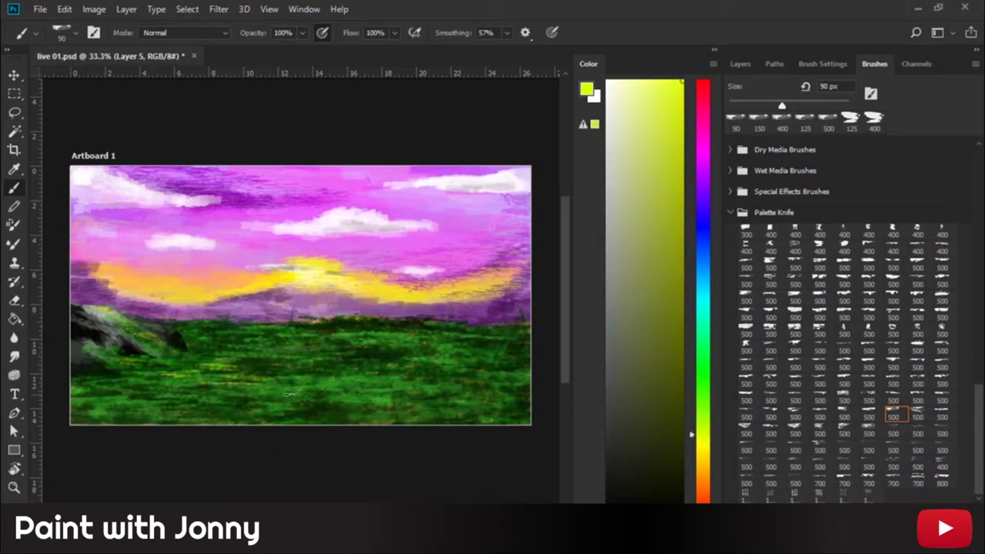
Dab yellow-green highlights across the grass from the left foreground to the middle.
mouse_move(231, 408)
mouse_down()
mouse_move(392, 392)
mouse_move(454, 400)
mouse_move(358, 389)
mouse_up()
mouse_move(107, 402)
mouse_down()
mouse_move(235, 393)
mouse_move(93, 399)
mouse_move(308, 389)
mouse_up()
drag(138, 347, 350, 373)
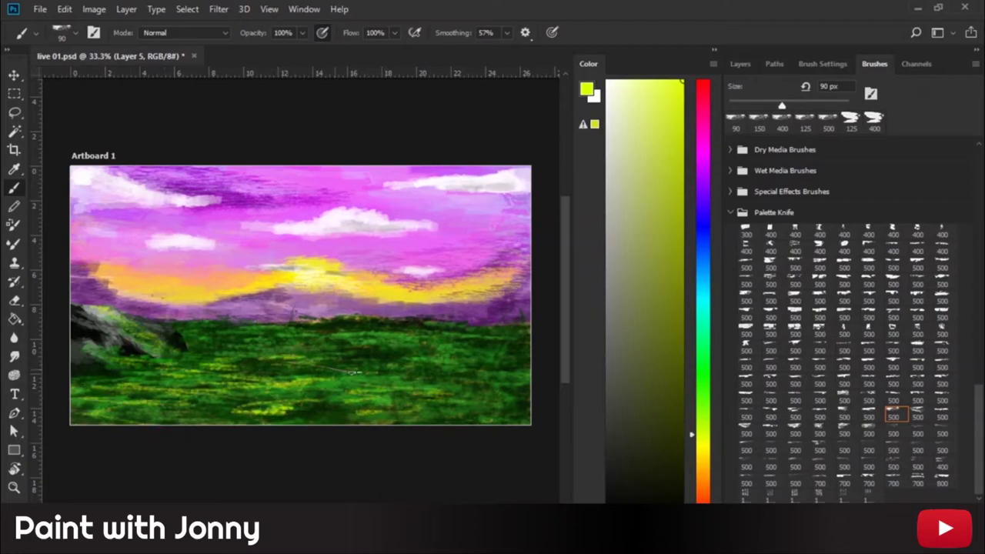
drag(450, 405, 308, 412)
drag(384, 350, 462, 369)
drag(477, 408, 530, 416)
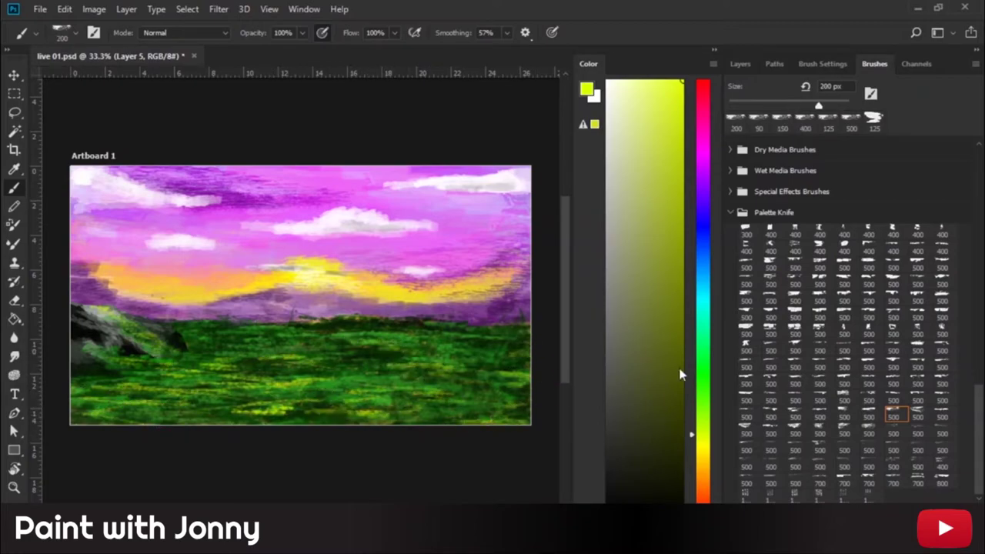
Set the paint colour back to a darker green and show the layers.
click(675, 406)
click(693, 383)
click(672, 467)
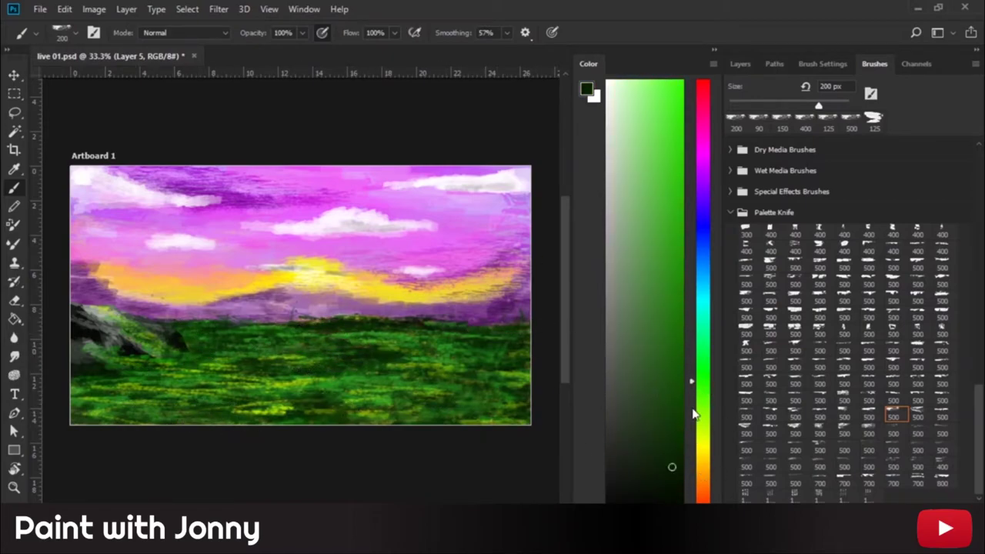
key(F7)
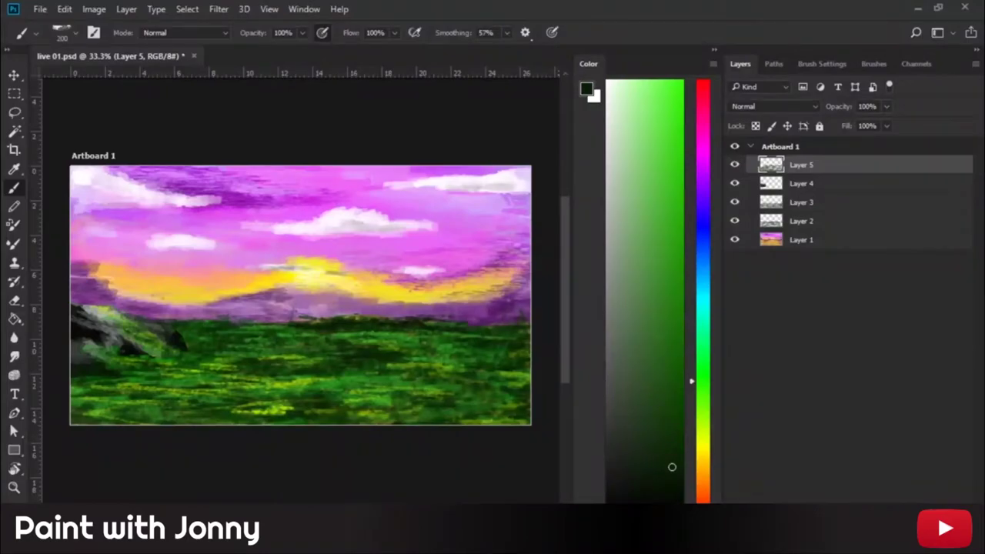
Add a new grass-detail layer with a 175 px dark brown brush.
key(ctrl+shift+alt+n)
key(F5)
click(702, 462)
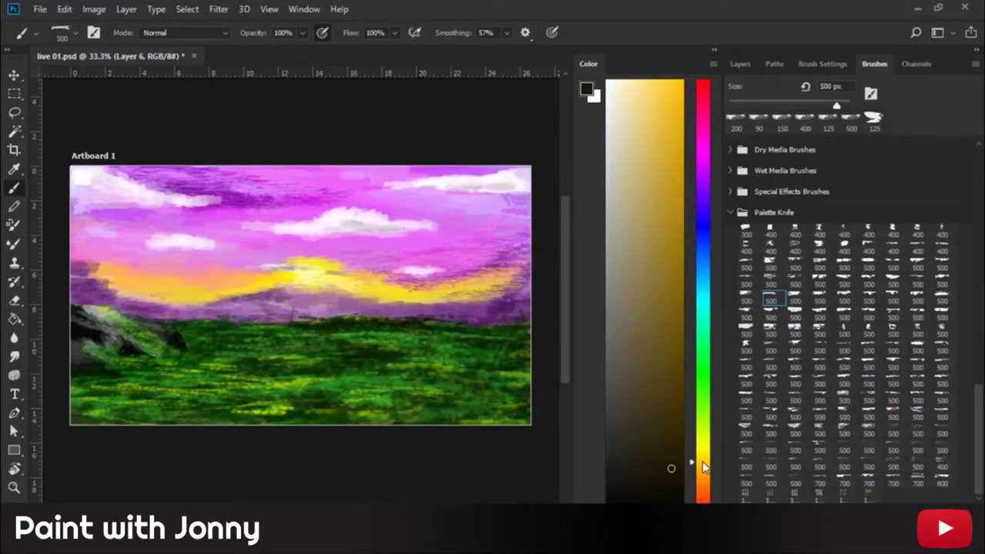
click(677, 467)
key(bracketleft)
key(bracketleft)
key(bracketleft)
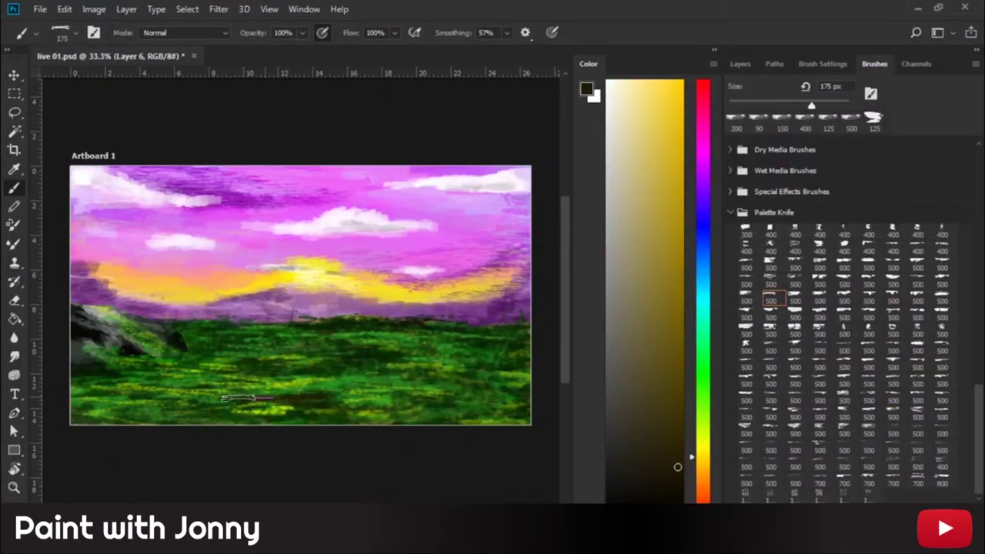
Paint dark horizontal strokes across the grass at several heights.
drag(254, 378, 446, 379)
drag(312, 371, 183, 366)
drag(388, 400, 515, 398)
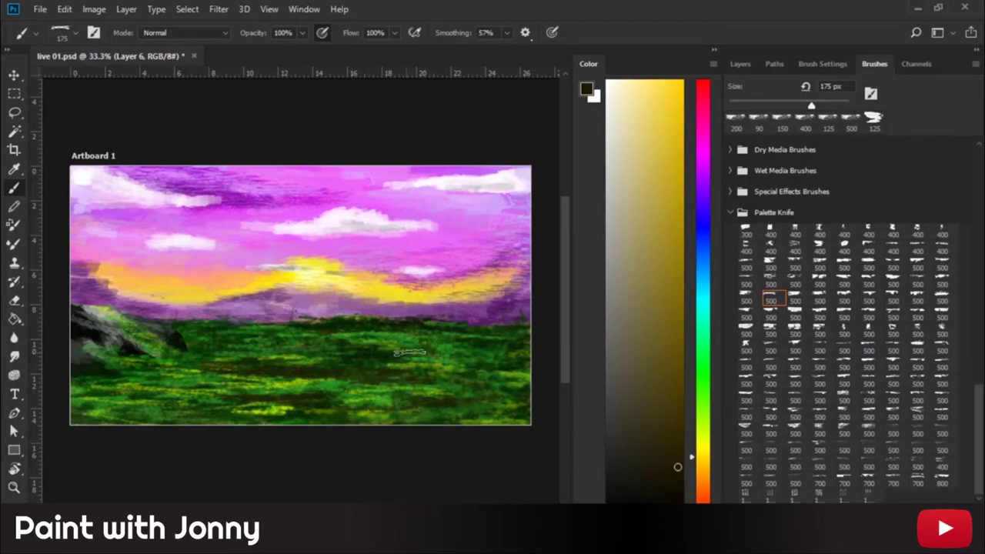
drag(410, 353, 293, 330)
drag(84, 400, 177, 399)
drag(192, 319, 277, 317)
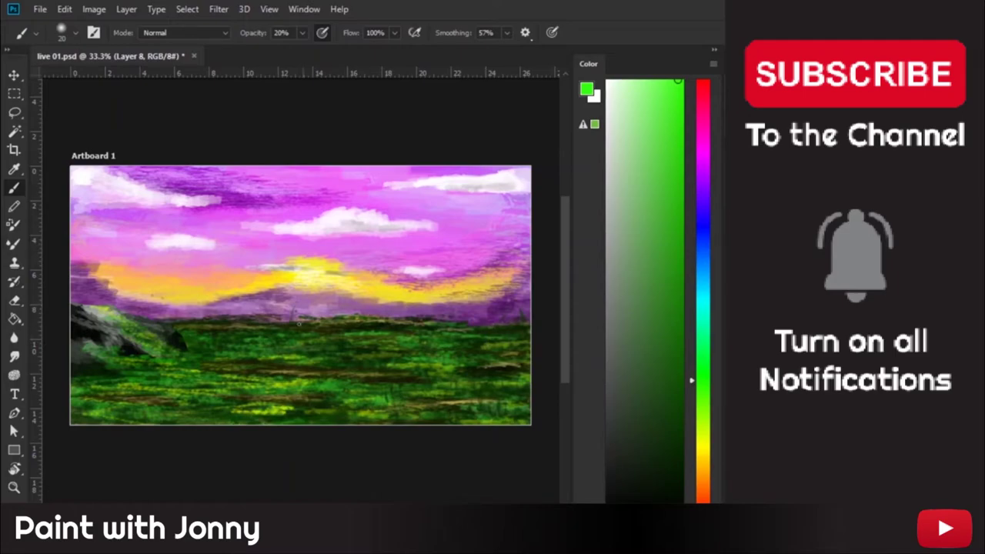
Shift the paint colour to yellow-green and add a new layer for the cliff.
drag(695, 379, 692, 435)
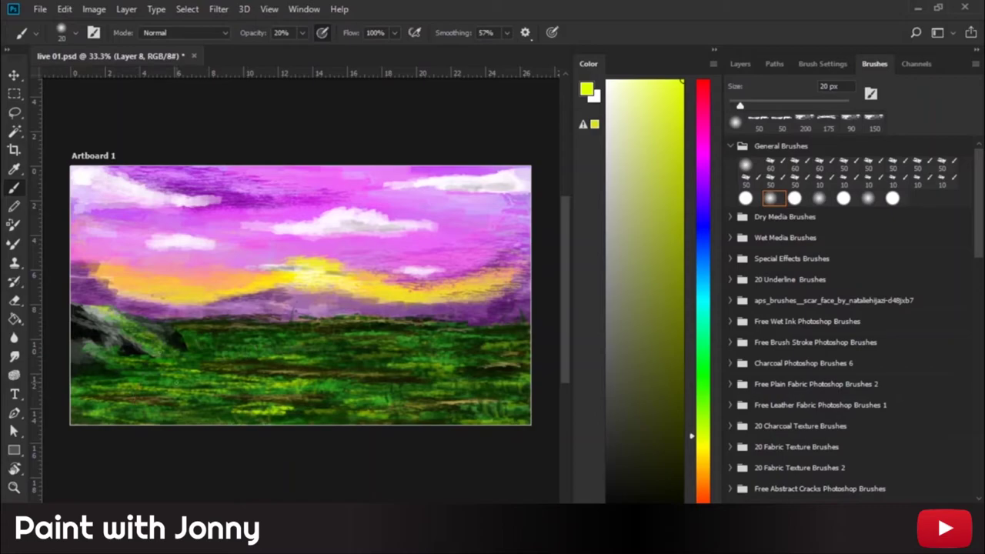
click(745, 63)
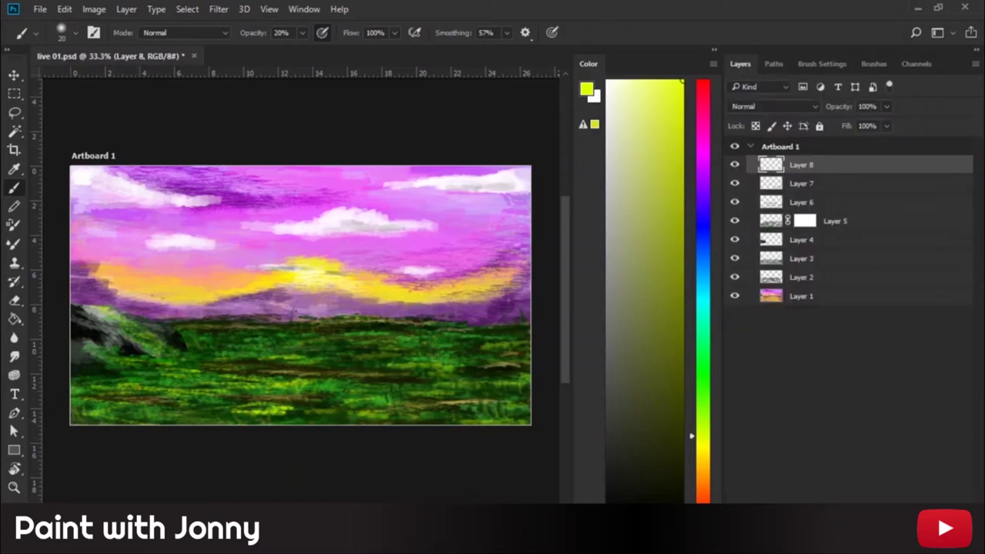
key(ctrl+shift+alt+n)
Paint the horizon band darker with the 700 px palette-knife brush at 300 px, 70% opacity.
click(875, 63)
click(821, 482)
click(675, 471)
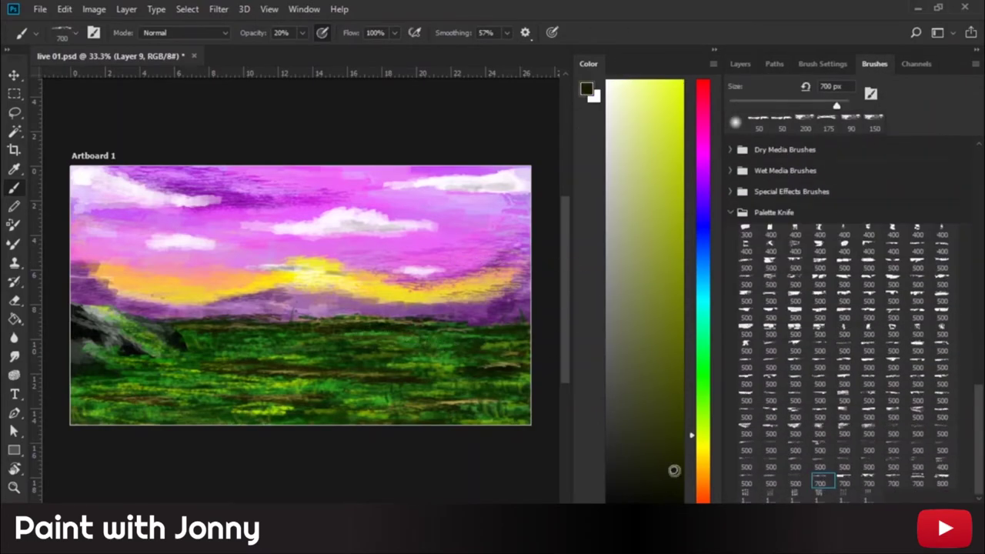
drag(675, 470, 681, 452)
key(bracketleft)
key(bracketleft)
key(bracketleft)
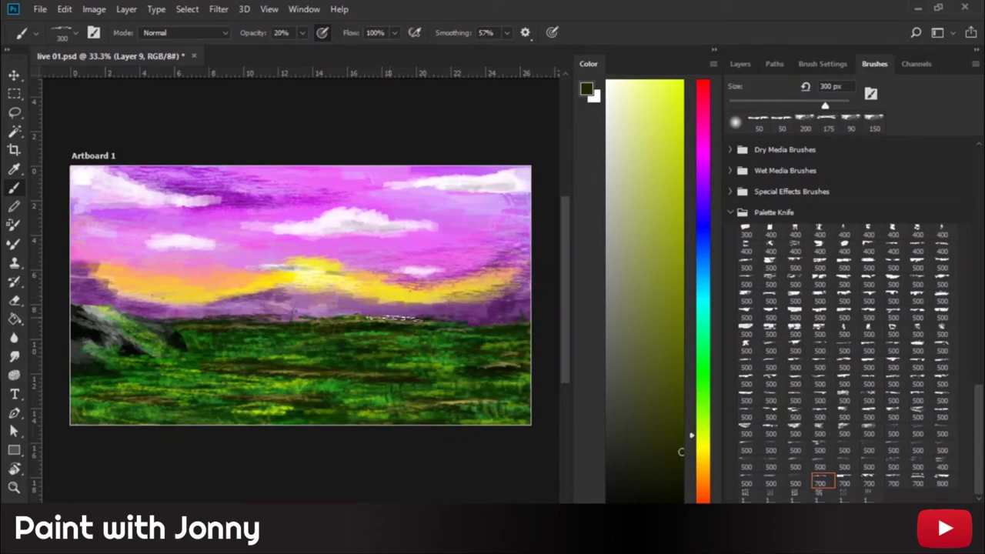
drag(537, 224, 458, 316)
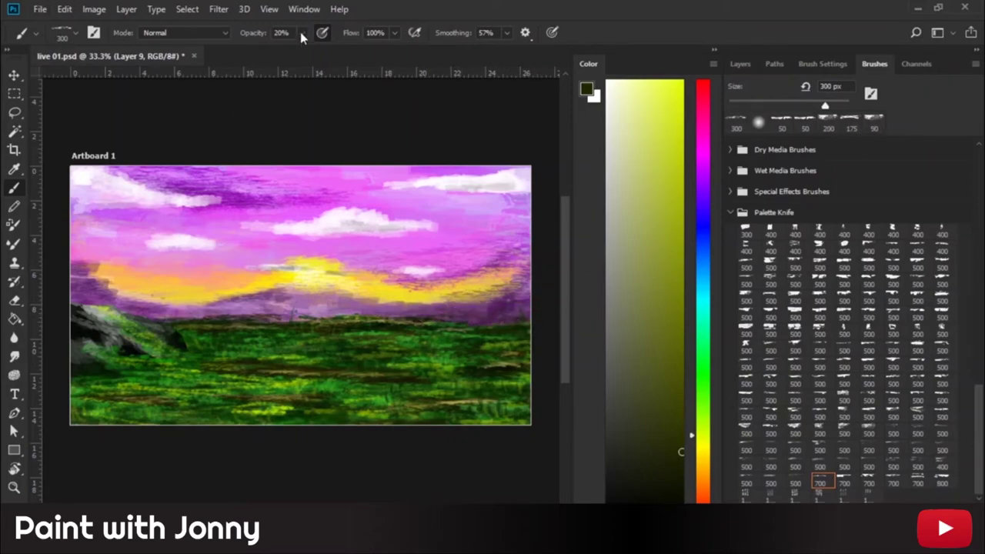
drag(302, 34, 341, 52)
mouse_move(392, 314)
mouse_down()
mouse_move(485, 312)
mouse_move(300, 314)
mouse_move(493, 296)
mouse_move(531, 224)
mouse_move(508, 274)
mouse_move(416, 301)
mouse_move(285, 312)
mouse_move(438, 302)
mouse_up()
Paint dark tree shapes at the right edge, then cover them in dark brown with the 500 px brush.
key(bracketleft)
key(bracketleft)
key(bracketleft)
mouse_move(531, 221)
mouse_down()
mouse_move(516, 296)
mouse_move(461, 242)
mouse_move(504, 281)
mouse_move(542, 218)
mouse_up()
mouse_move(492, 248)
mouse_down()
mouse_move(432, 242)
mouse_move(480, 259)
mouse_up()
click(701, 481)
click(675, 447)
click(772, 317)
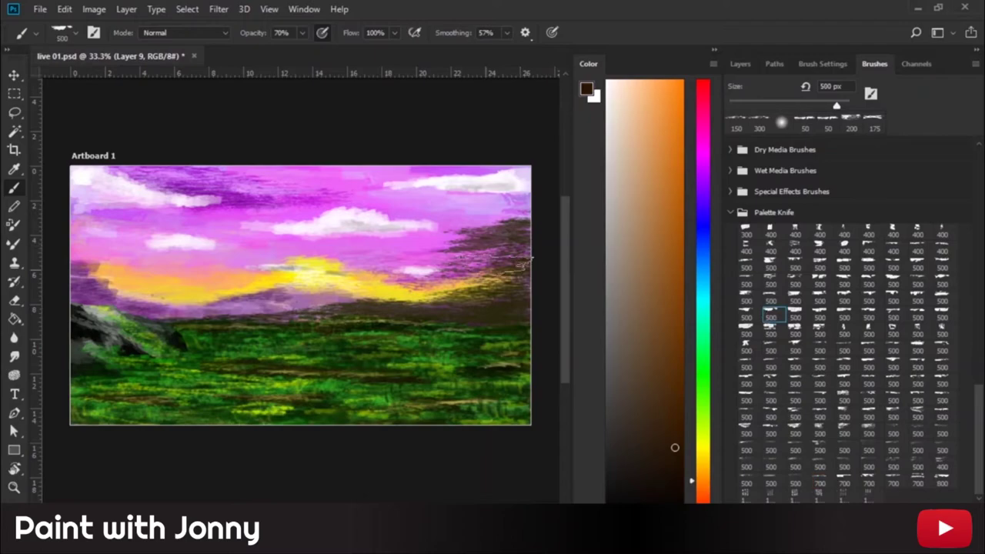
mouse_move(538, 254)
mouse_down()
mouse_move(528, 292)
mouse_move(431, 304)
mouse_up()
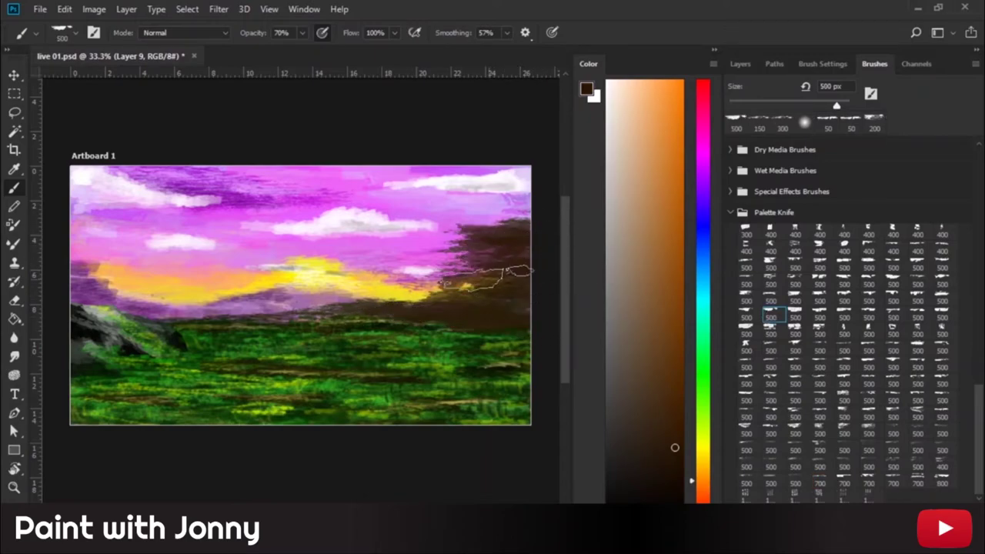
Add more brown and near-black strokes to the right-side cliff at 175 px.
key(bracketleft)
key(bracketleft)
key(bracketleft)
drag(504, 234, 462, 244)
alt+click(528, 231)
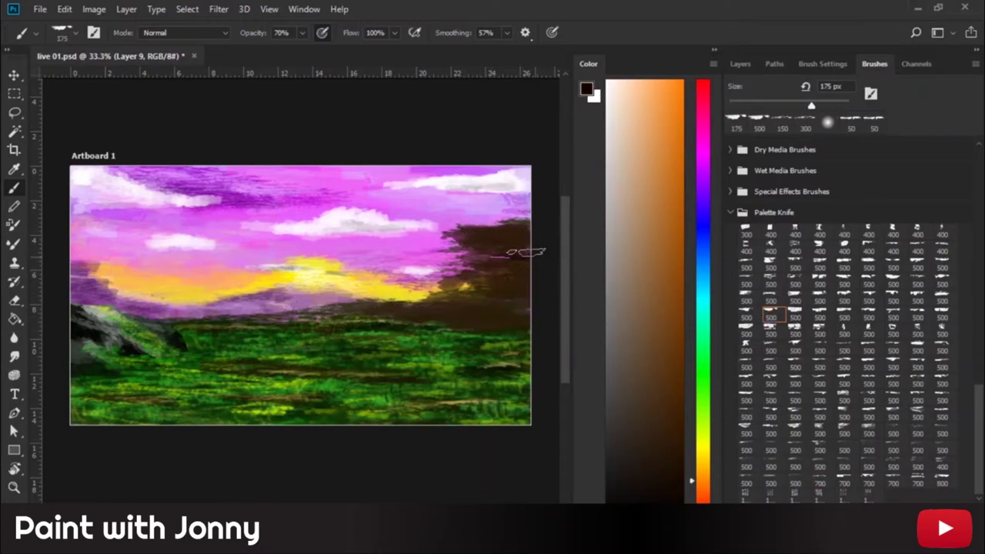
mouse_move(528, 253)
mouse_down()
mouse_move(471, 295)
mouse_move(492, 266)
mouse_move(462, 308)
mouse_move(400, 317)
mouse_move(510, 306)
mouse_up()
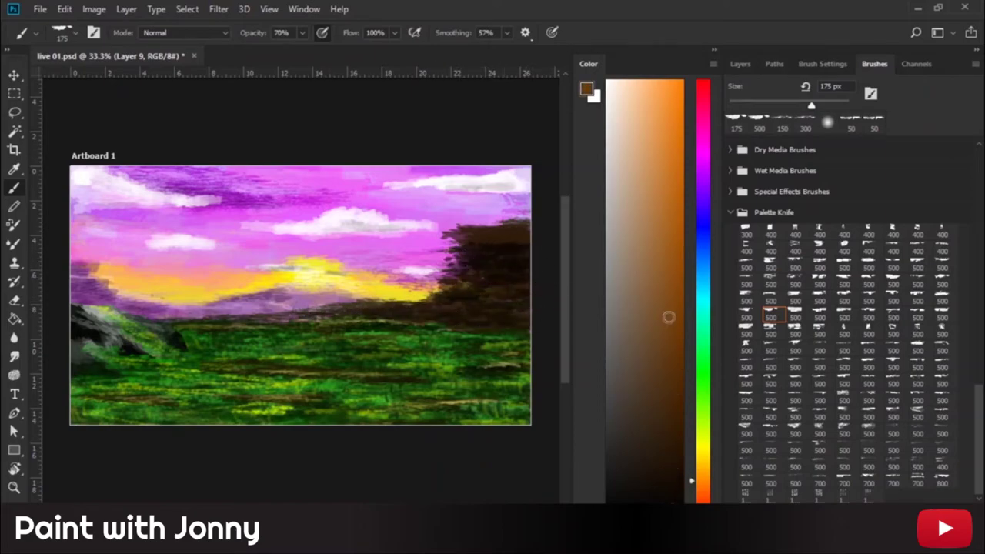
Layer lighter orange-brown and tan strokes over the cliff and horizon, undoing one tan stroke.
drag(667, 314, 678, 244)
mouse_move(527, 250)
mouse_down()
mouse_move(474, 262)
mouse_move(454, 281)
mouse_up()
drag(529, 289, 408, 319)
drag(481, 308, 377, 308)
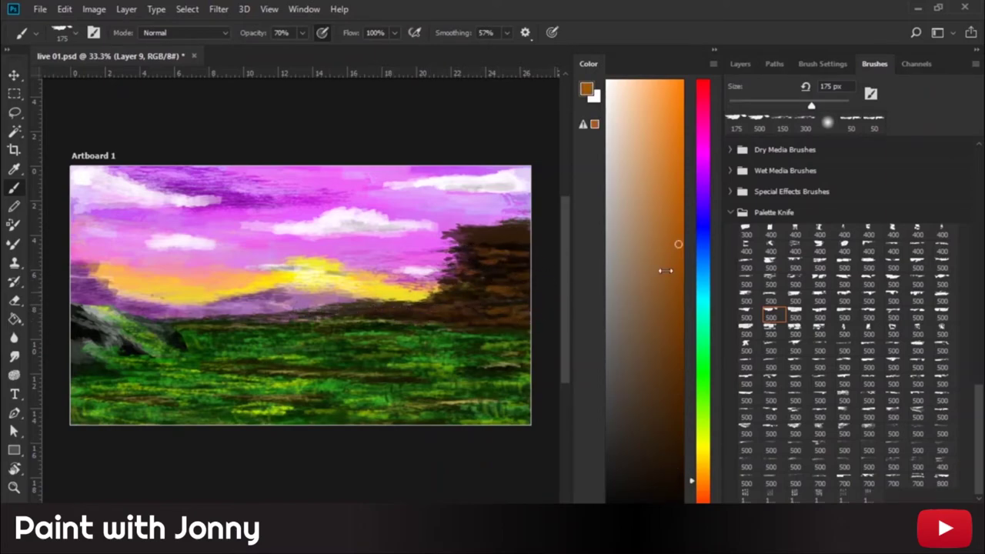
drag(666, 269, 645, 80)
drag(516, 300, 439, 293)
drag(520, 261, 471, 260)
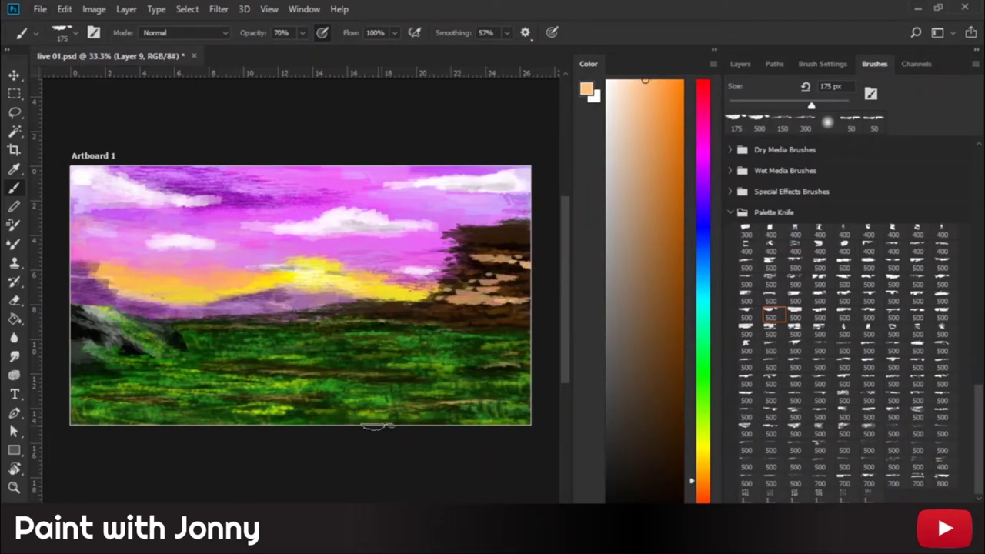
key(ctrl+z)
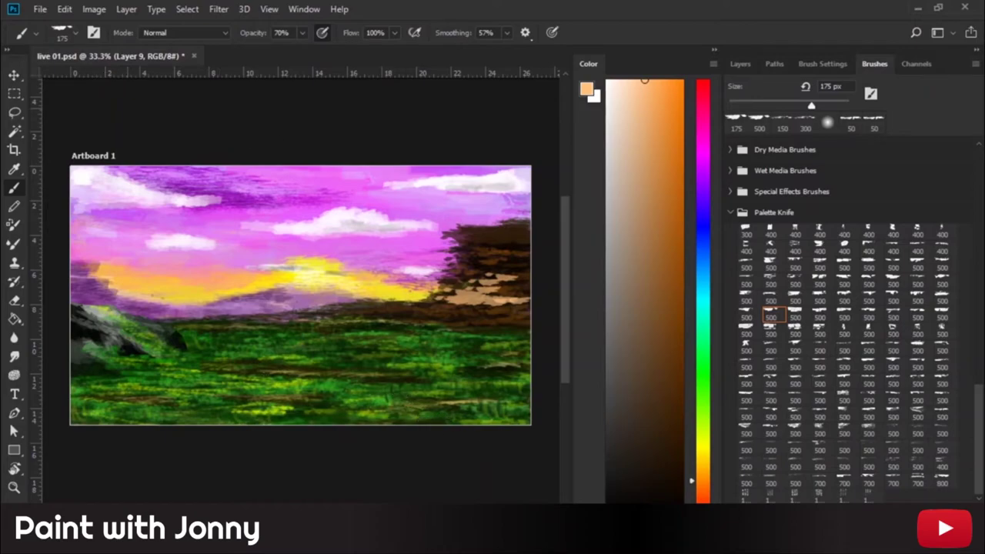
Try yellow, moss-green and yellow-green colours before settling on a dark brown.
click(697, 460)
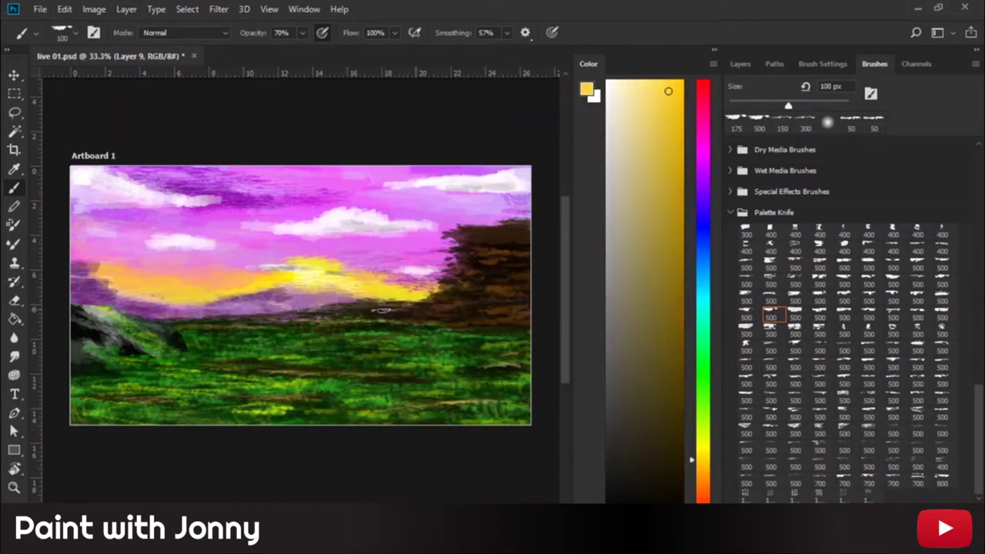
alt+click(510, 240)
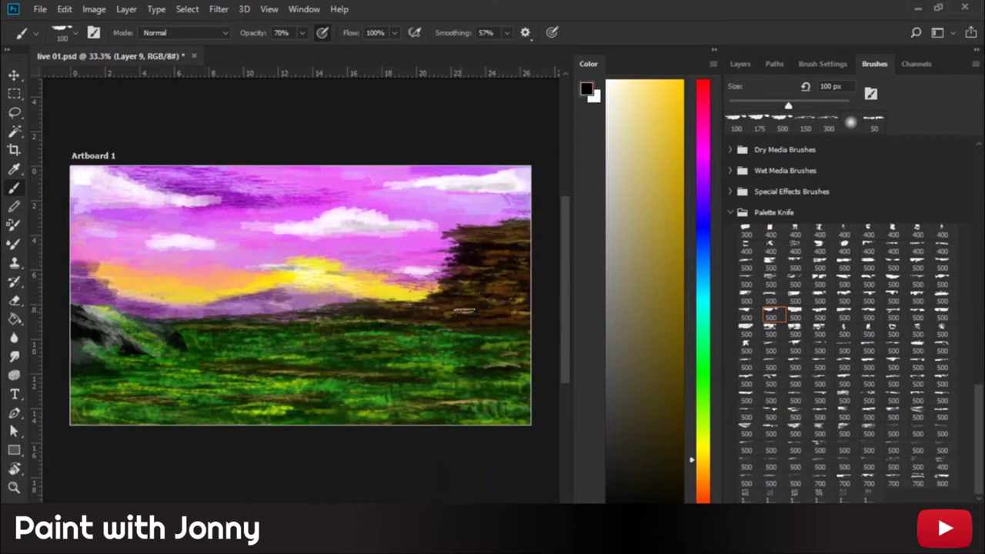
click(702, 409)
click(681, 384)
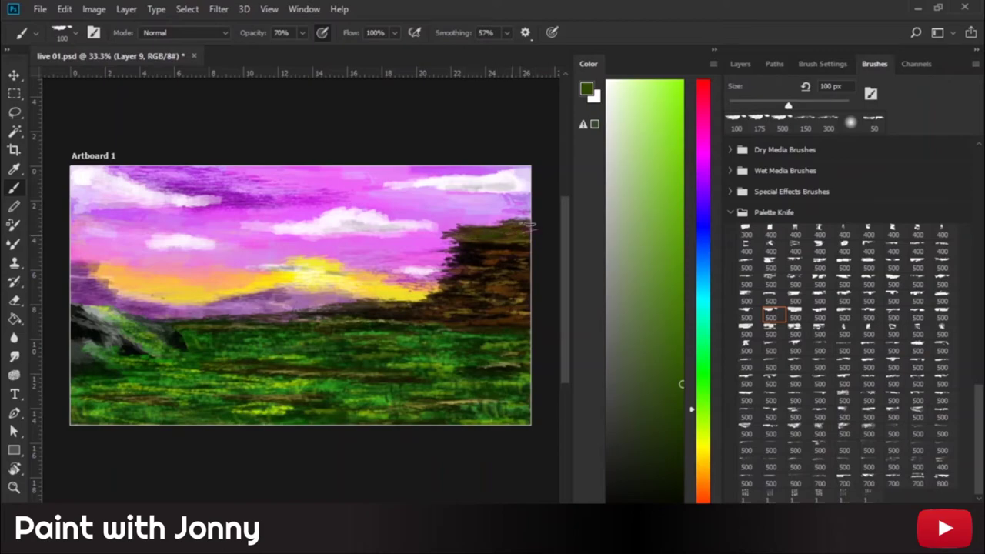
click(681, 237)
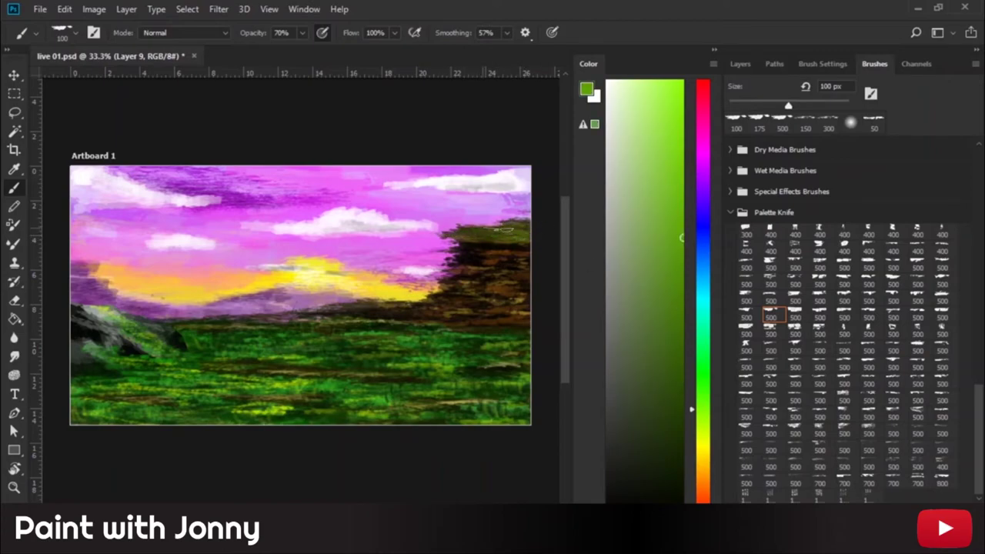
click(663, 85)
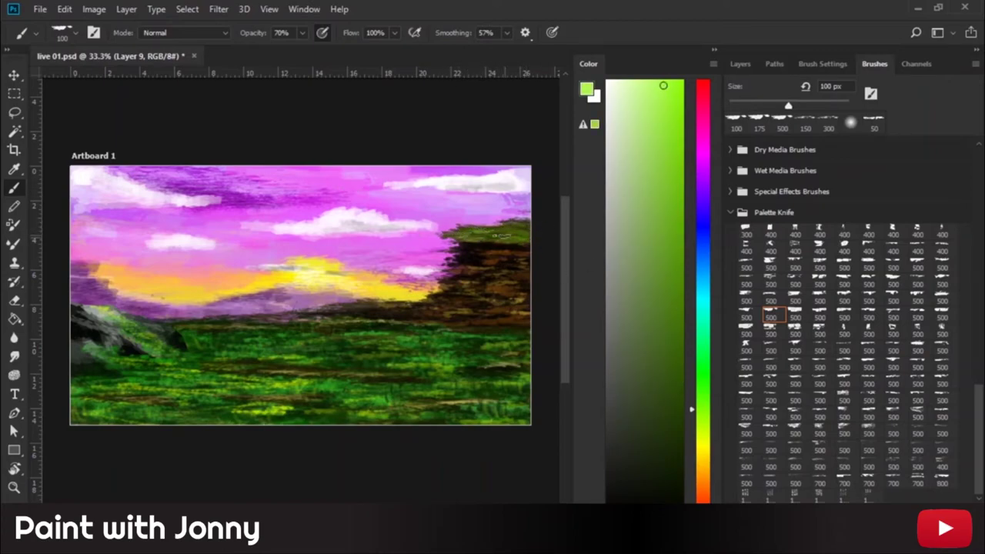
key(d)
click(702, 432)
click(681, 81)
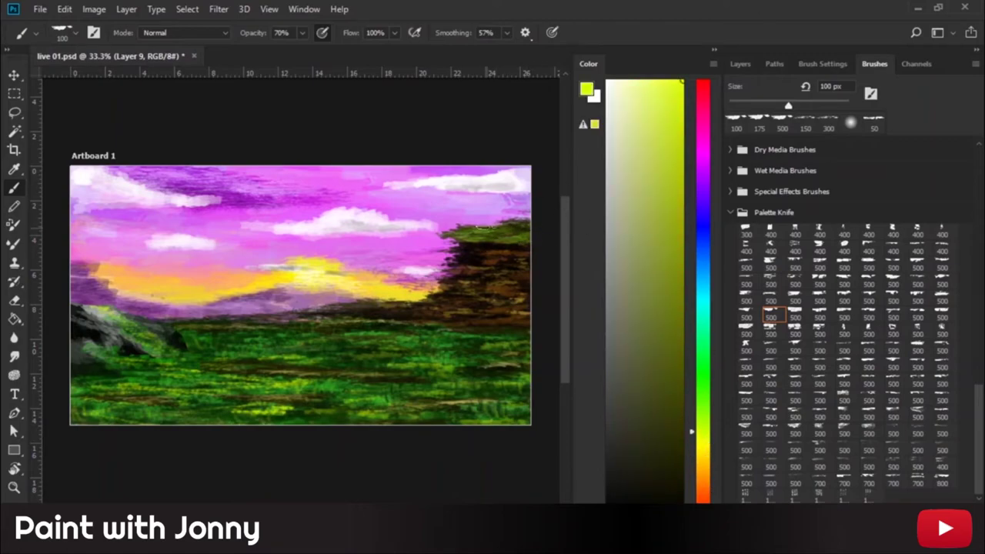
click(703, 482)
click(678, 442)
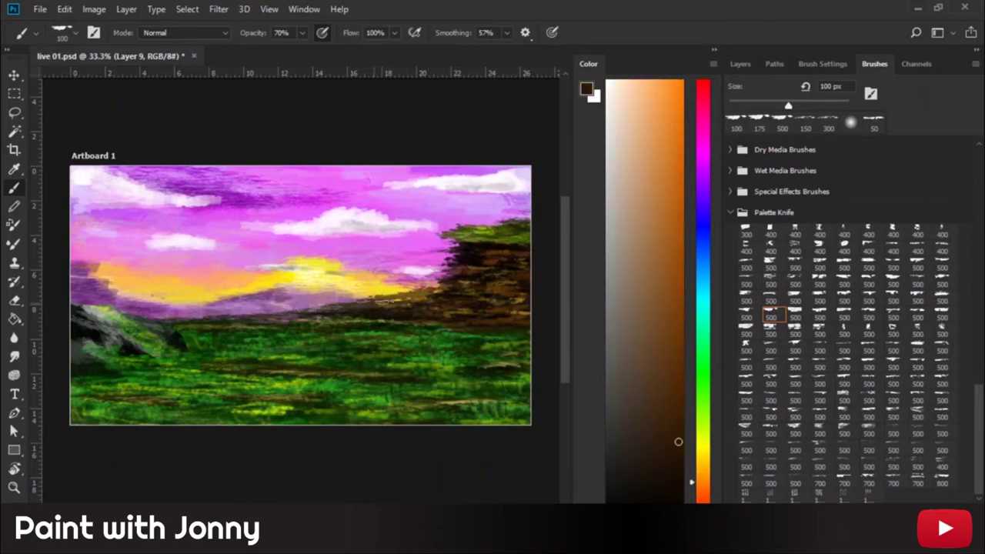
Darken the cliff edge and add a dark brown line along the horizon.
drag(456, 242, 462, 261)
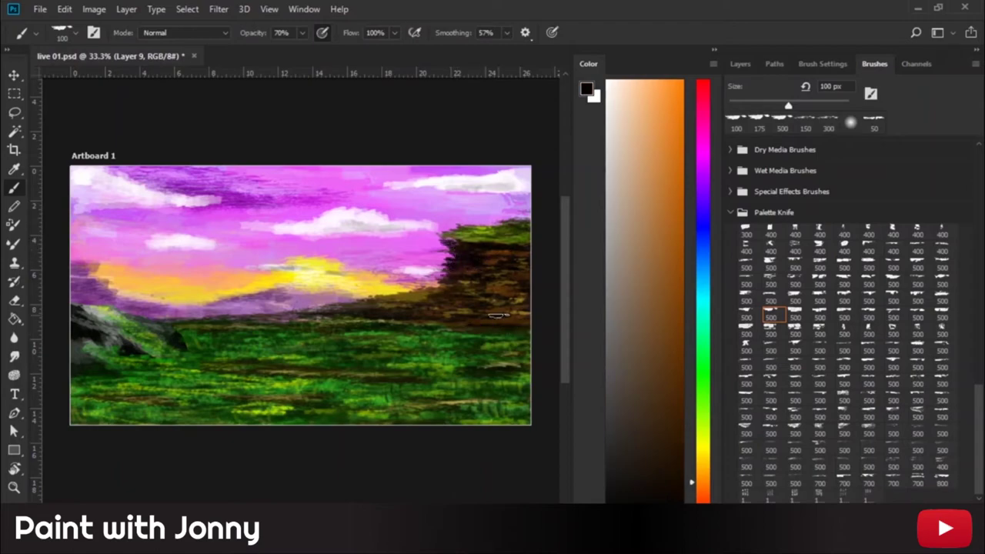
click(681, 474)
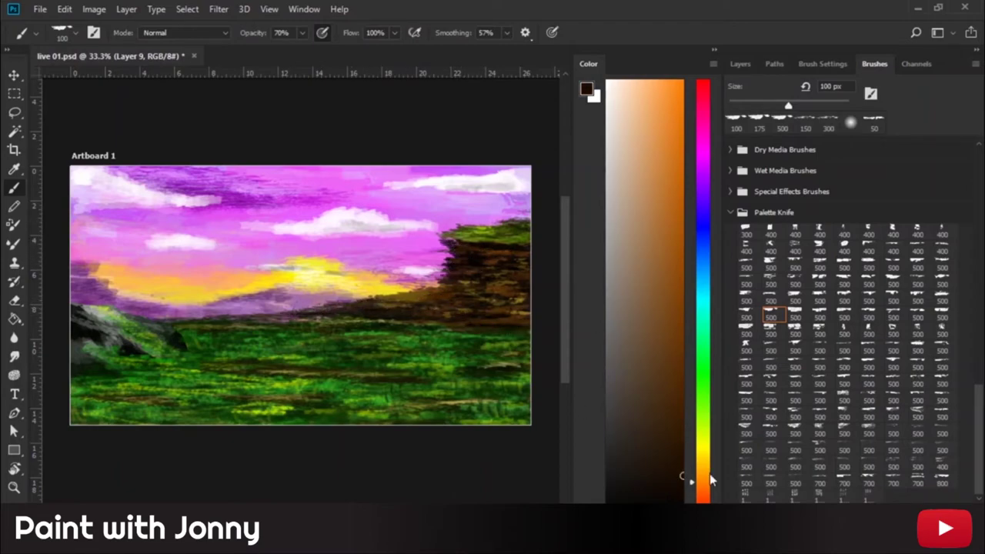
drag(317, 315, 417, 321)
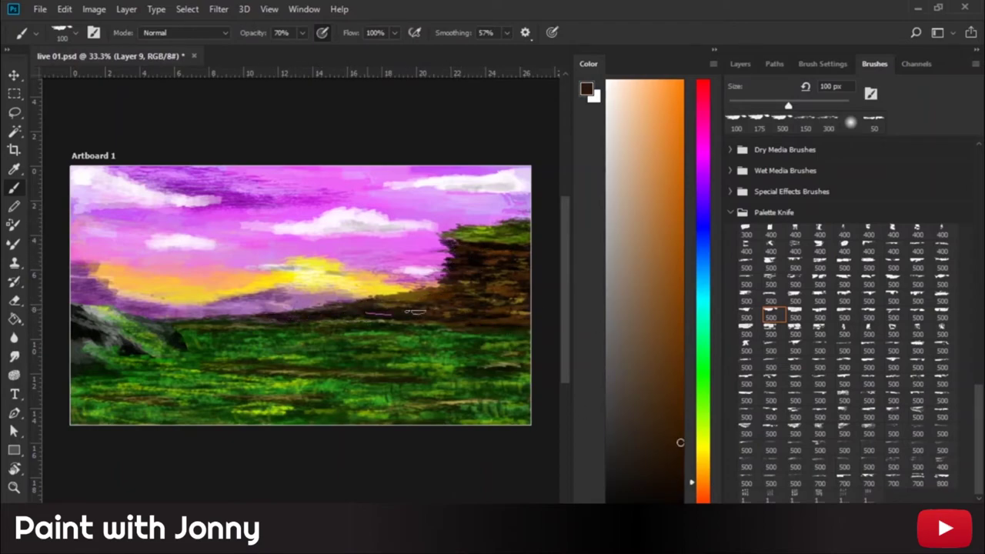
key(F7)
click(802, 225)
Add a new layer above Layer 9, pick a darker green, and choose a Flower_set_volume_2 brush.
click(868, 167)
key(ctrl+shift+alt+n)
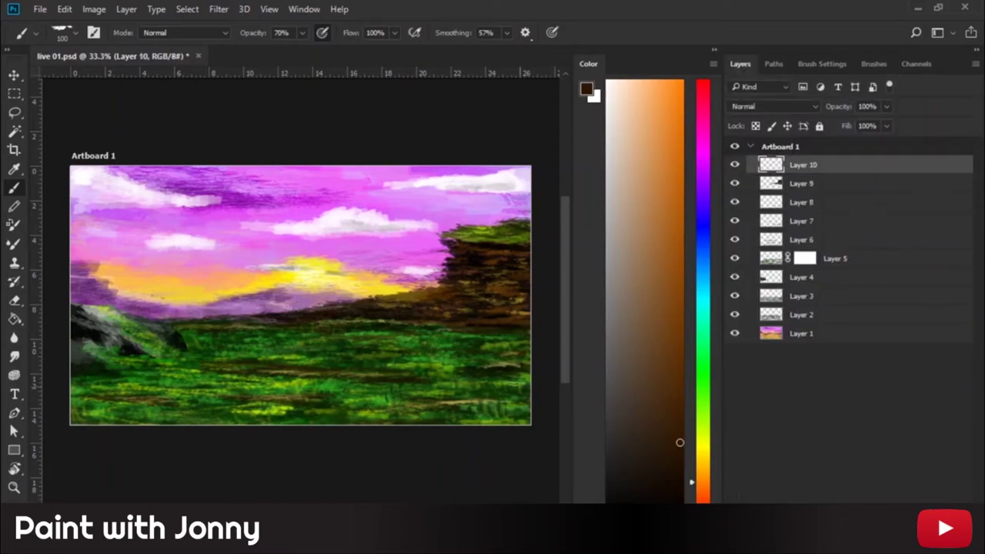
alt+click(446, 358)
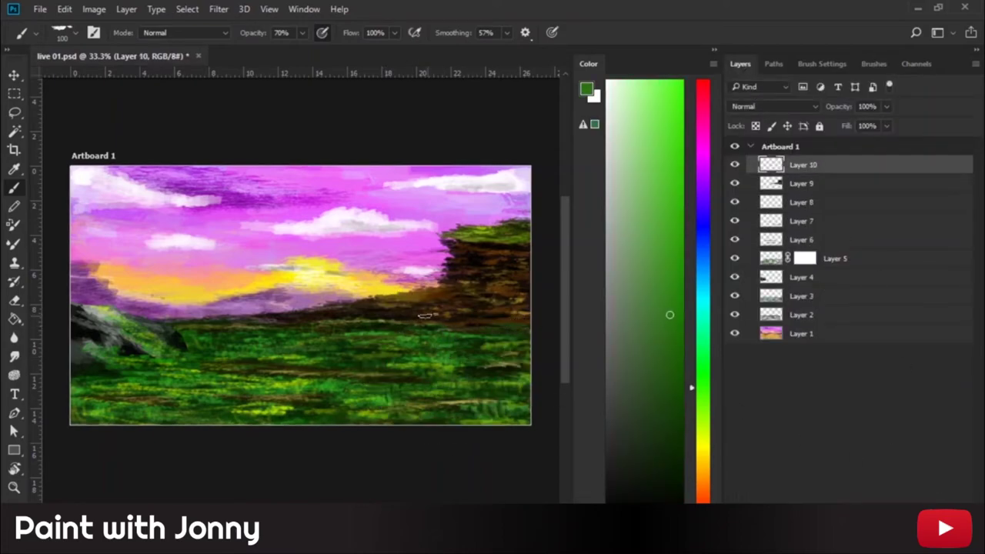
alt+click(198, 327)
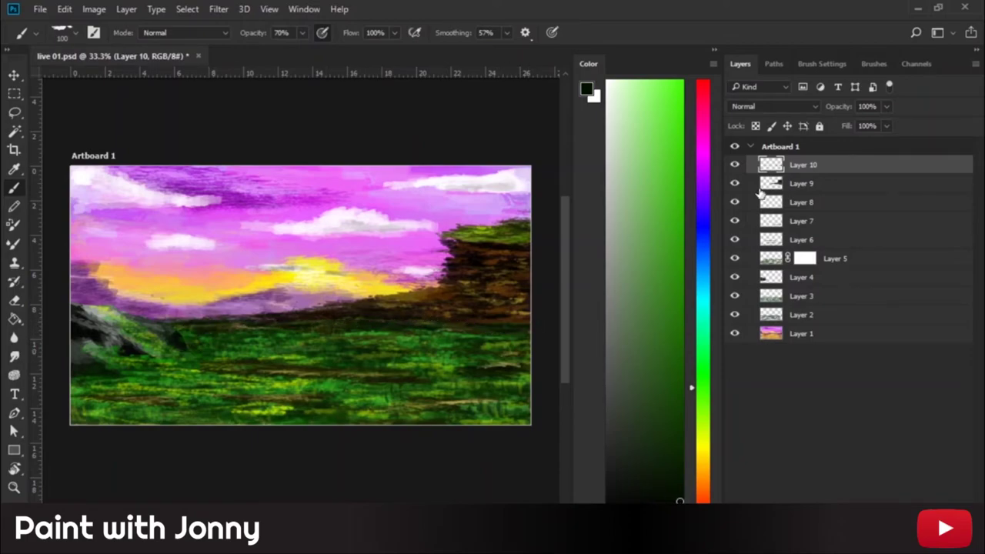
click(873, 63)
click(843, 379)
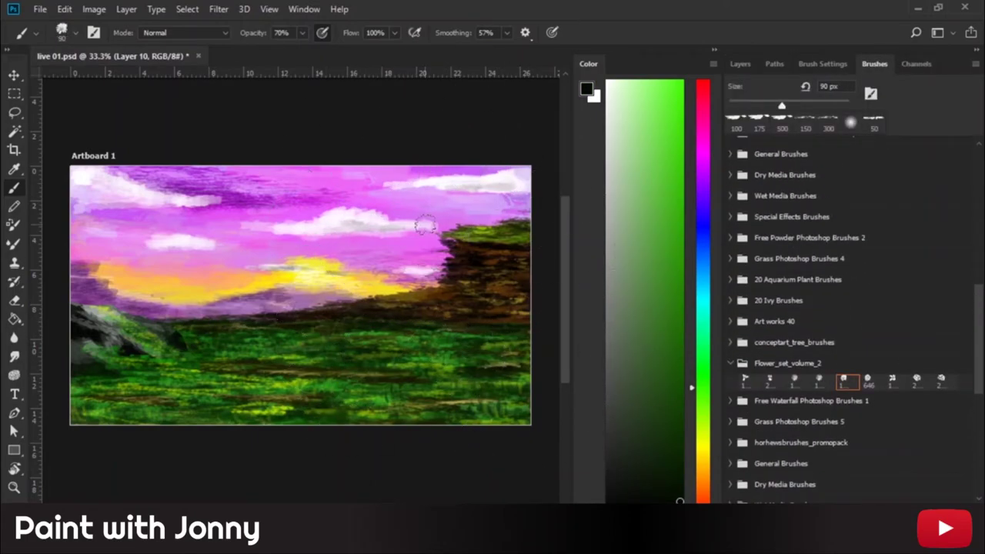
Stamp white flowers with a 20 px flower brush, then pick a round brush with green and near-white colours.
click(619, 90)
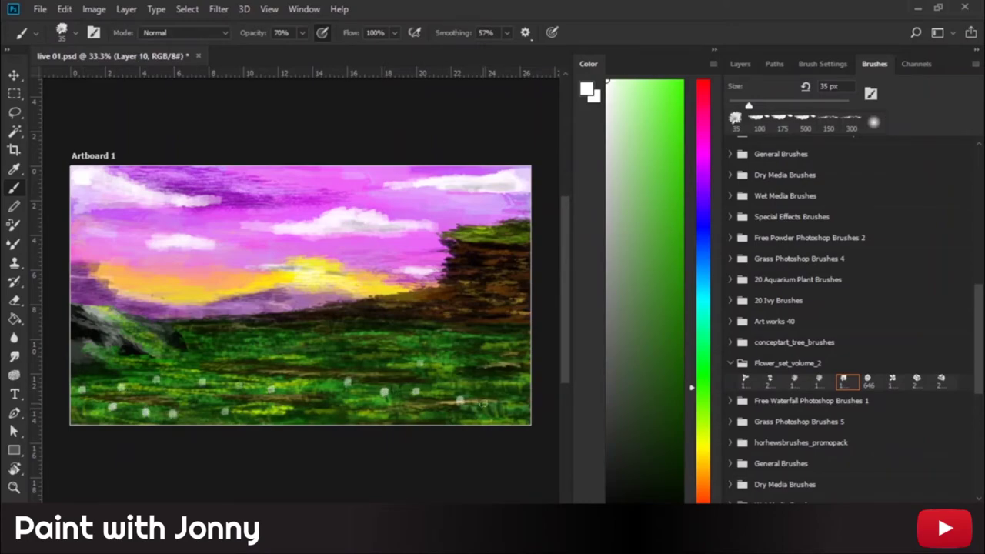
key(bracketleft)
key(bracketleft)
key(bracketleft)
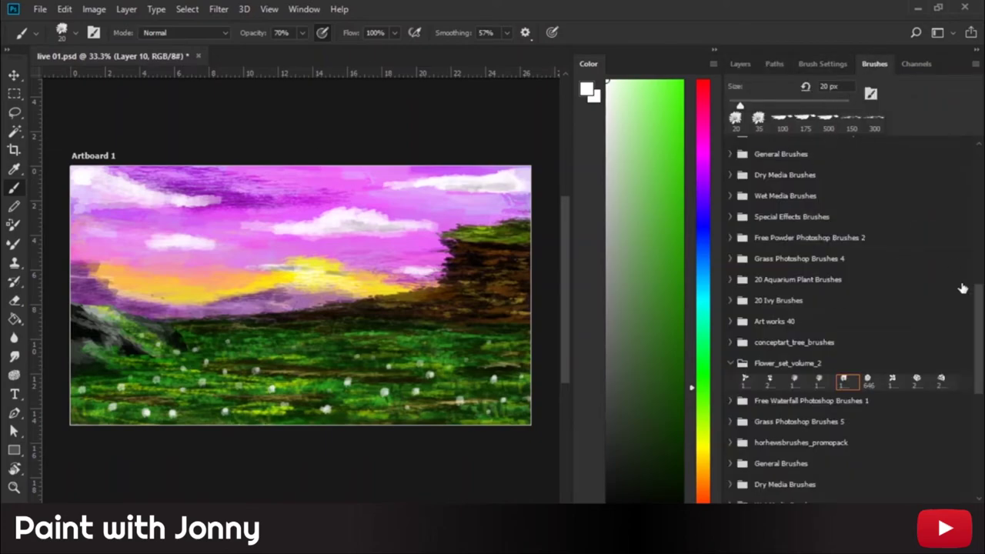
click(795, 198)
alt+click(462, 405)
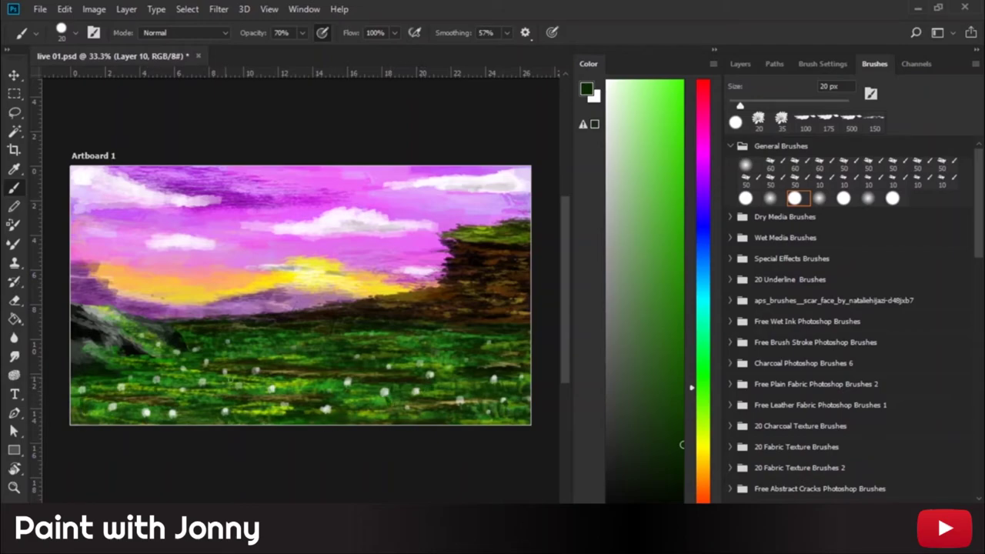
alt+click(389, 404)
alt+click(108, 363)
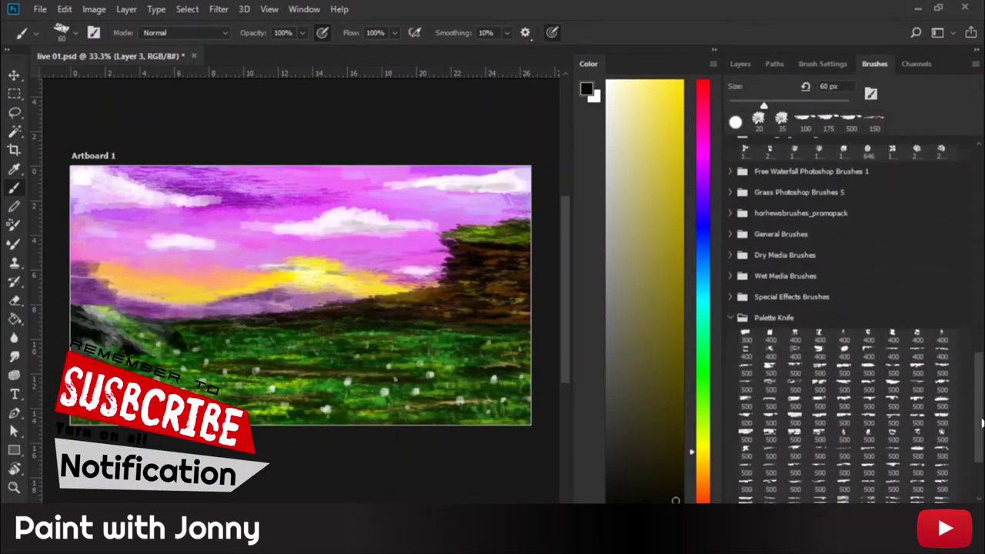
Paint purple over the glow above the hills with a 200 px palette-knife brush.
drag(979, 422, 979, 447)
click(893, 387)
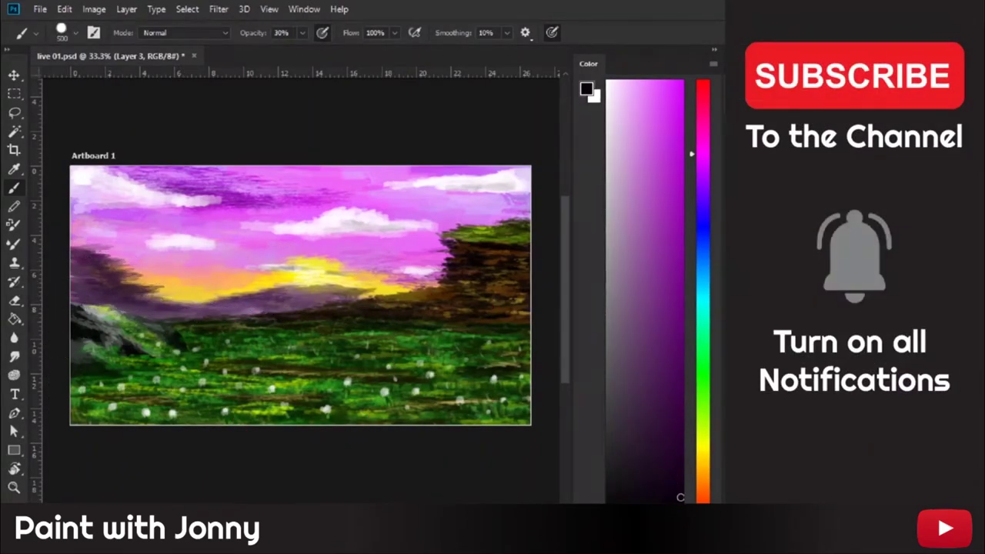
drag(626, 377, 639, 440)
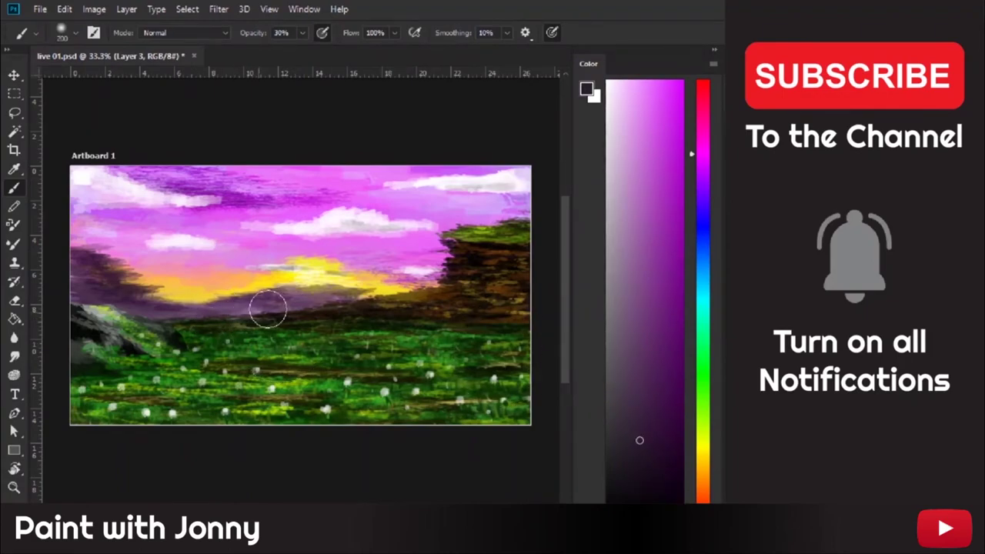
key(bracketleft)
key(bracketleft)
key(bracketleft)
click(678, 382)
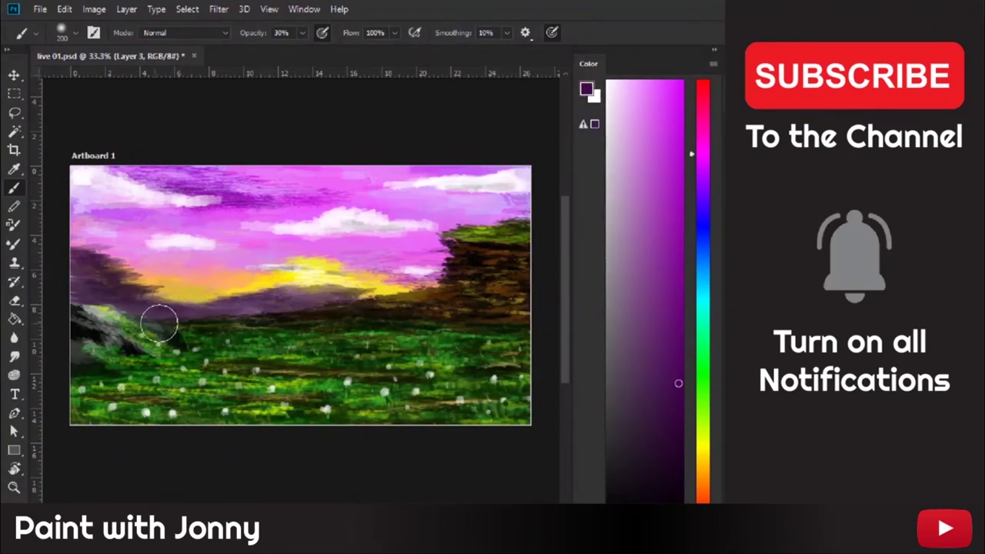
mouse_move(159, 321)
mouse_down()
mouse_move(299, 310)
mouse_move(275, 315)
mouse_up()
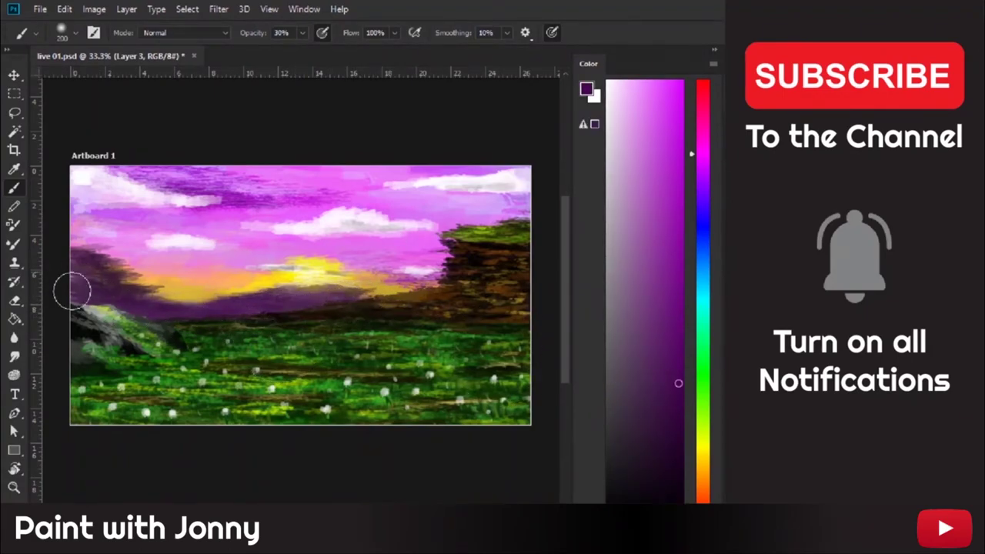
Shade the left mountain's edge, slope and base in dark purple at 100 px.
key(bracketleft)
key(bracketleft)
key(bracketleft)
alt+click(381, 302)
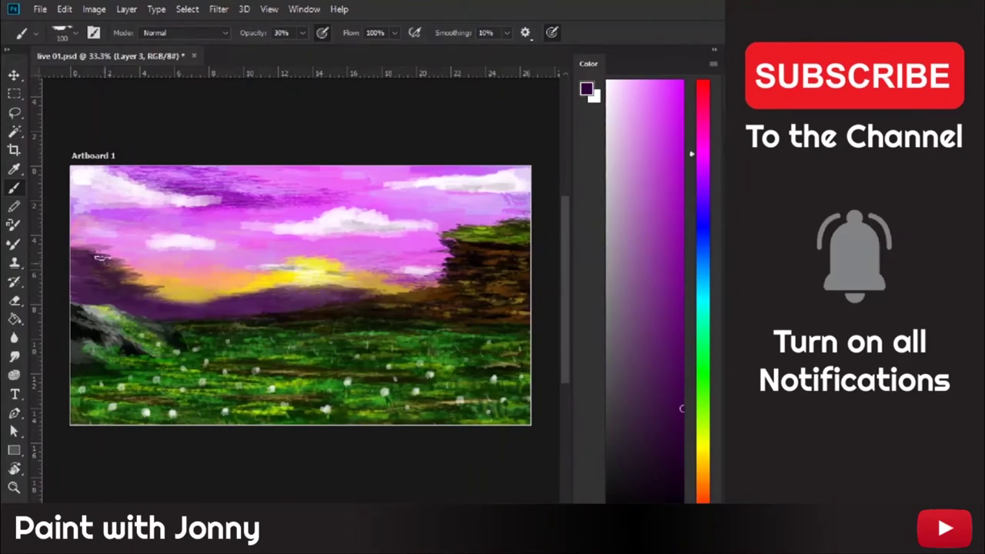
mouse_move(100, 258)
mouse_down()
mouse_move(185, 300)
mouse_move(157, 294)
mouse_move(108, 252)
mouse_up()
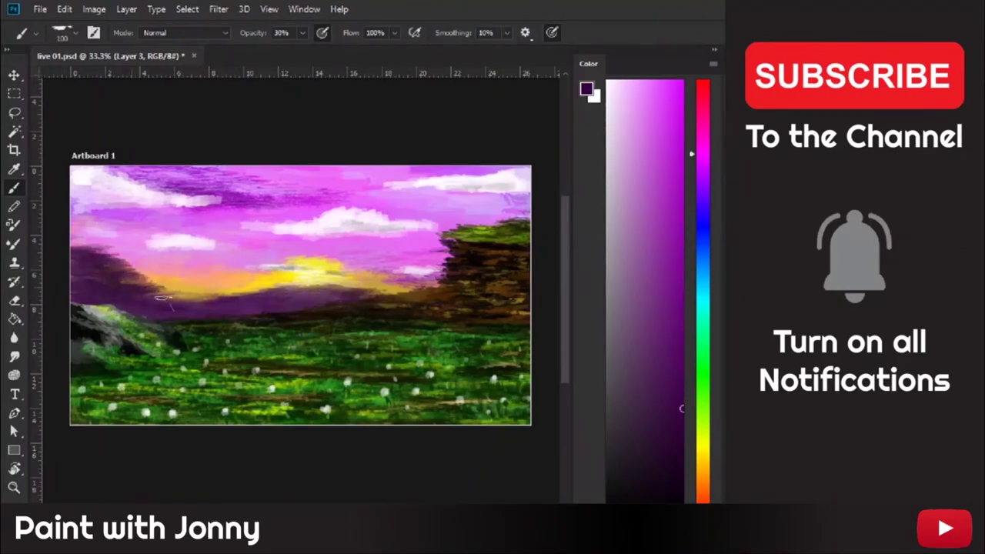
drag(162, 298, 146, 286)
click(14, 300)
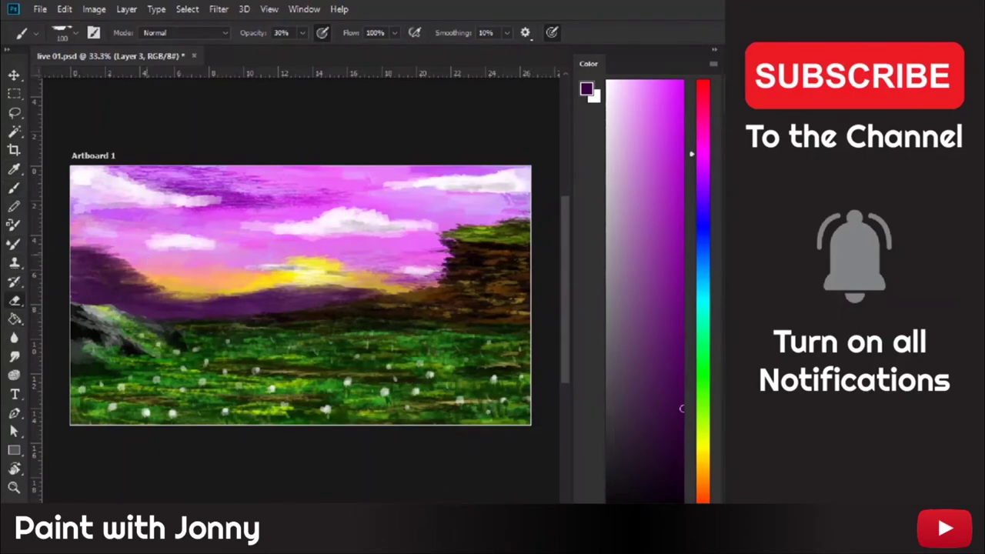
click(14, 300)
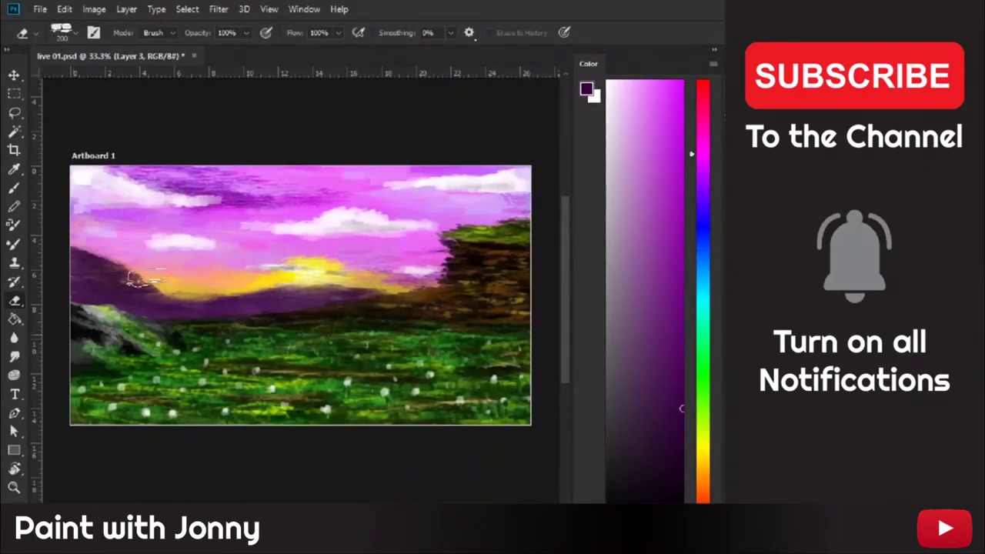
click(14, 188)
drag(142, 282, 115, 265)
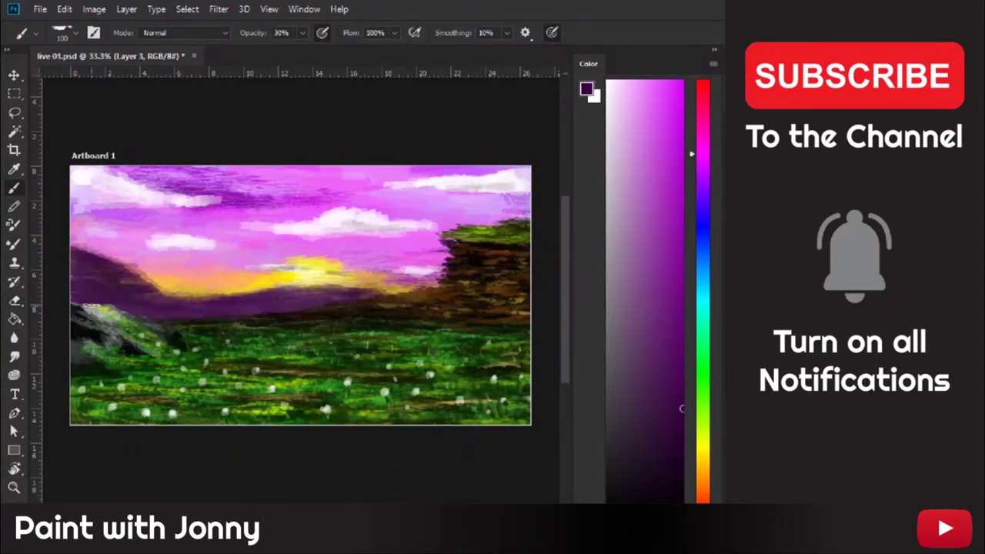
drag(226, 307, 142, 322)
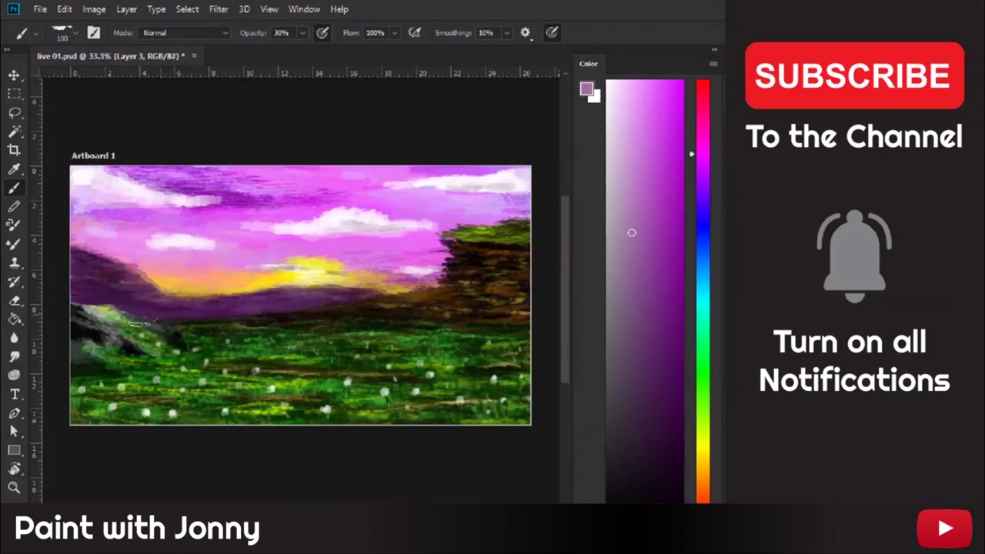
Erase to lighten the left mountain ridge and clean the cliff's left edge.
click(13, 302)
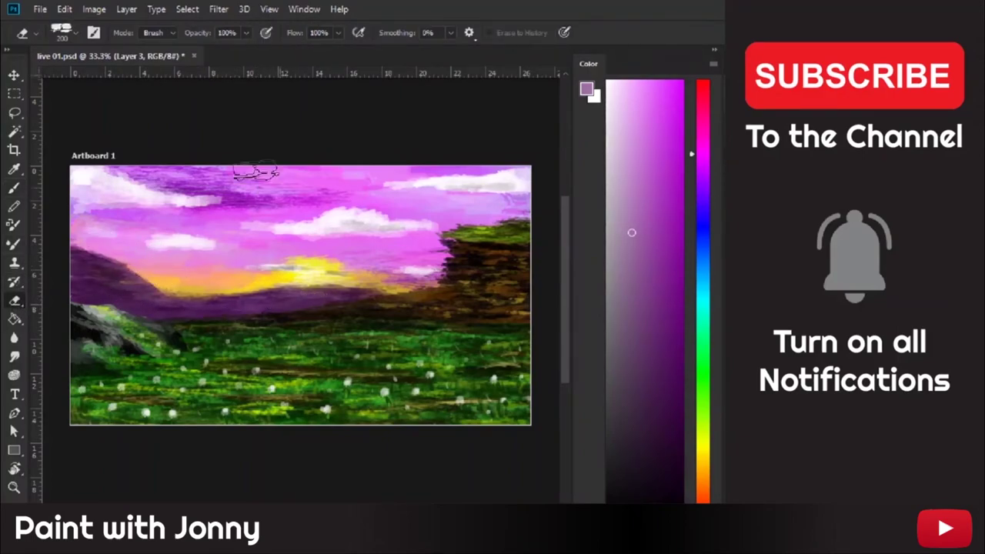
mouse_move(93, 254)
mouse_down()
mouse_move(126, 241)
mouse_move(260, 272)
mouse_move(367, 275)
mouse_move(273, 281)
mouse_up()
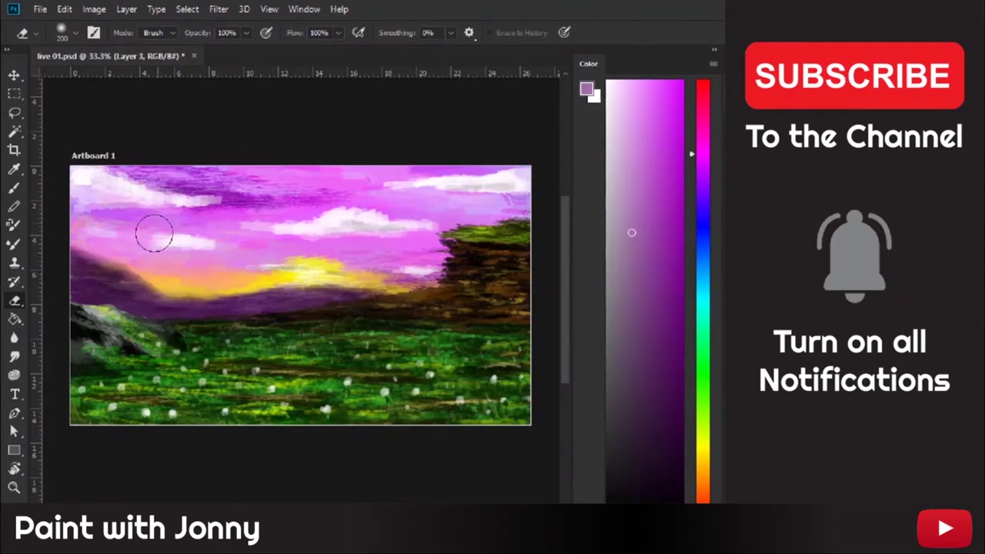
drag(159, 264, 142, 262)
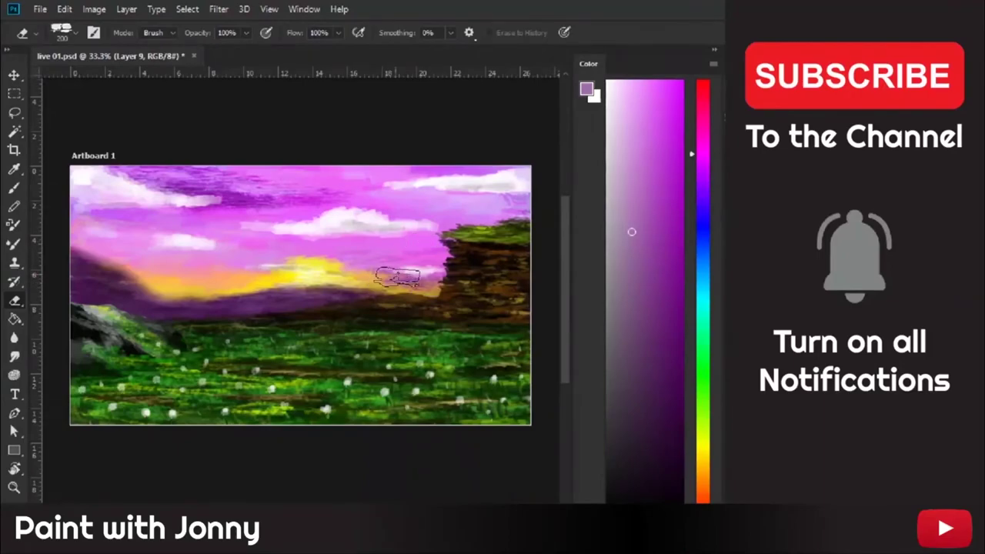
drag(406, 275, 440, 281)
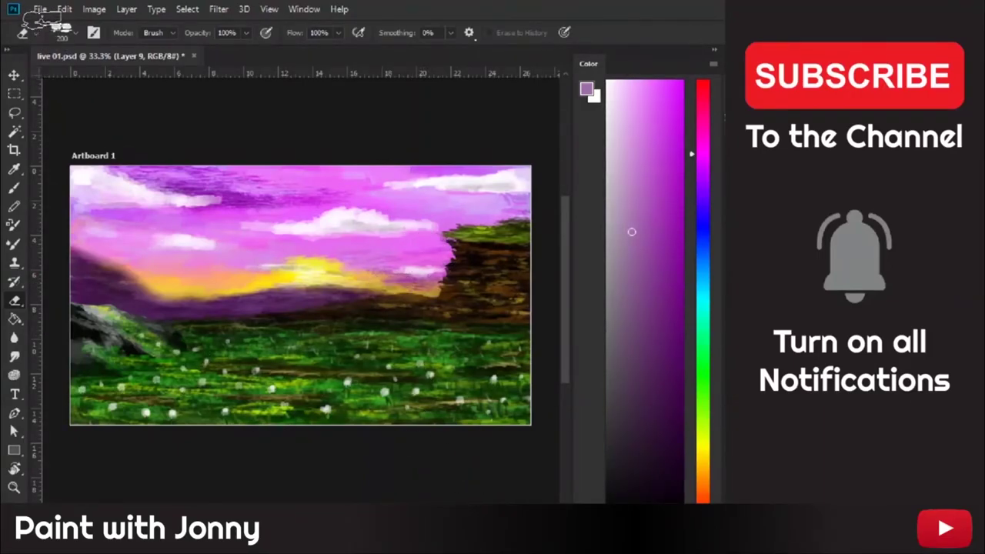
key(f)
key(f)
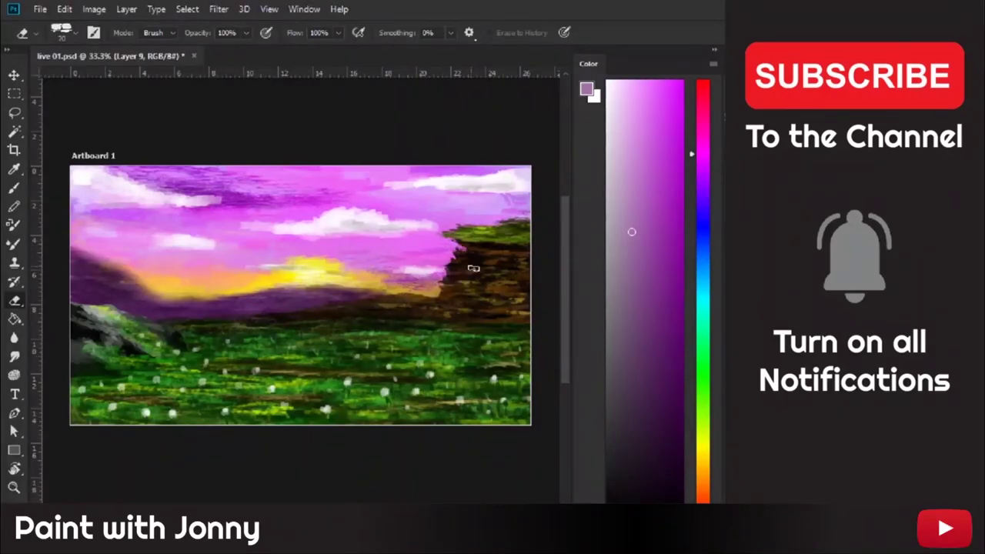
Set near-black as the paint colour by sampling the cliff and mountain, ready for the Paint Bucket.
key(b)
alt+click(474, 245)
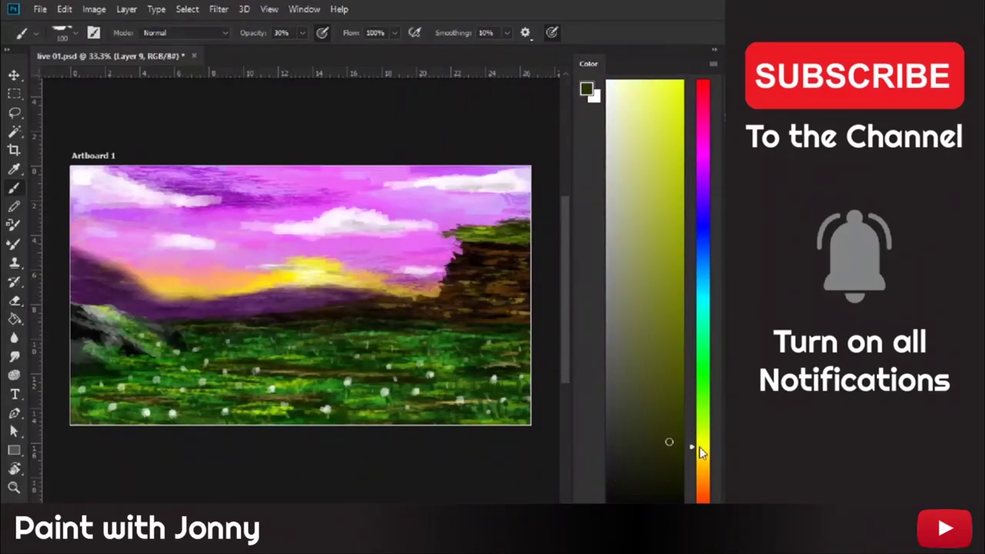
click(675, 488)
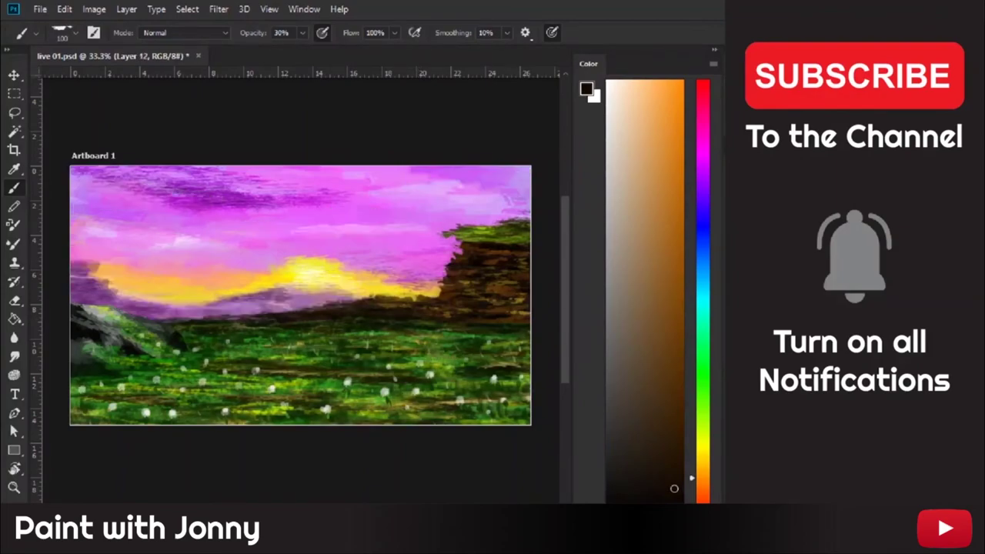
alt+click(86, 274)
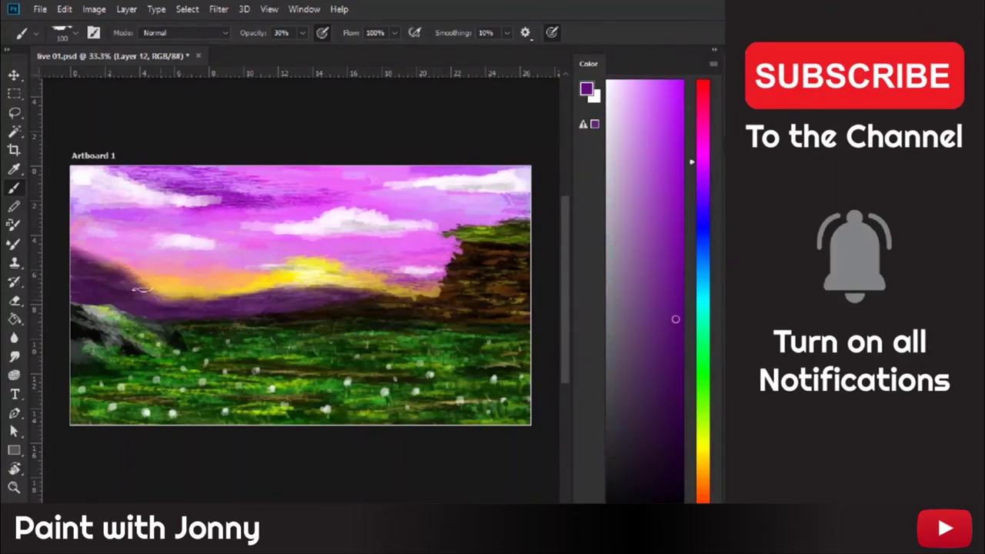
alt+click(408, 296)
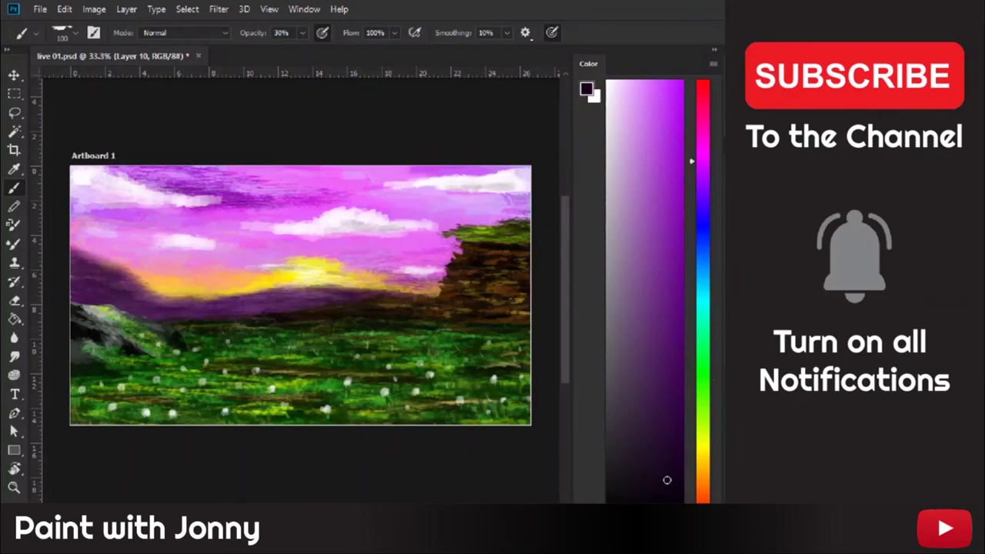
key(ctrl+g)
key(g)
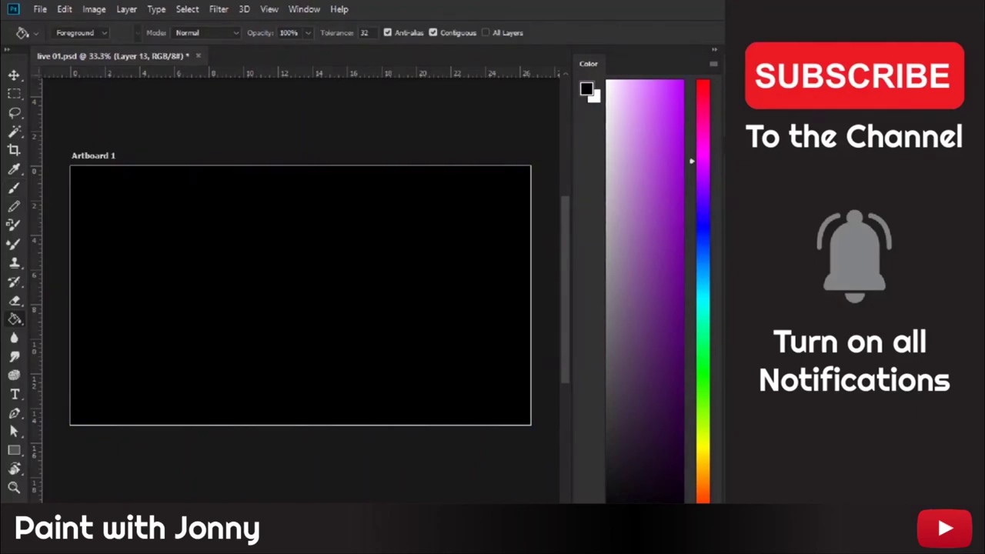
Brush an orange glow near the cliff at 500 px, then yellow at 250 px over the hills and cliff-top grass.
key(b)
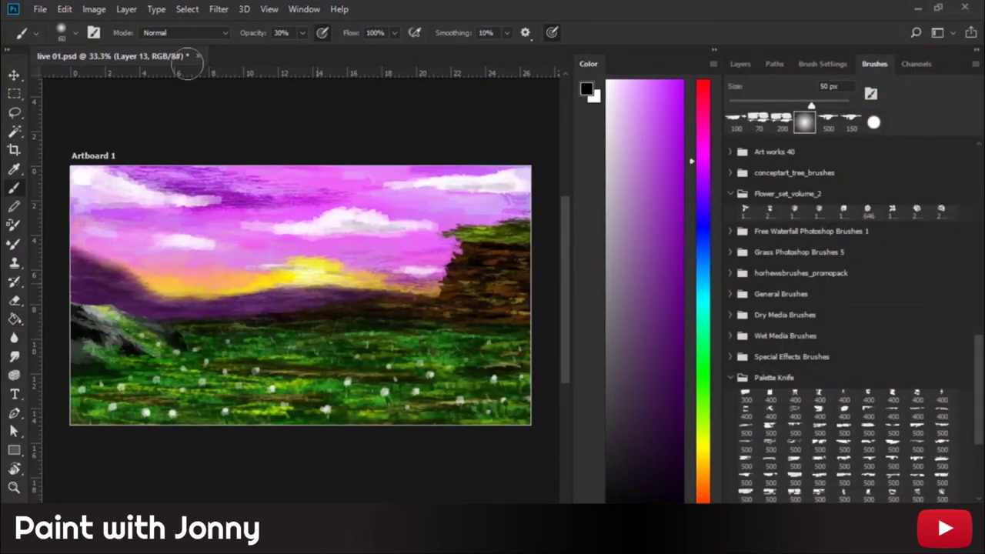
key(bracketright)
key(bracketright)
key(bracketright)
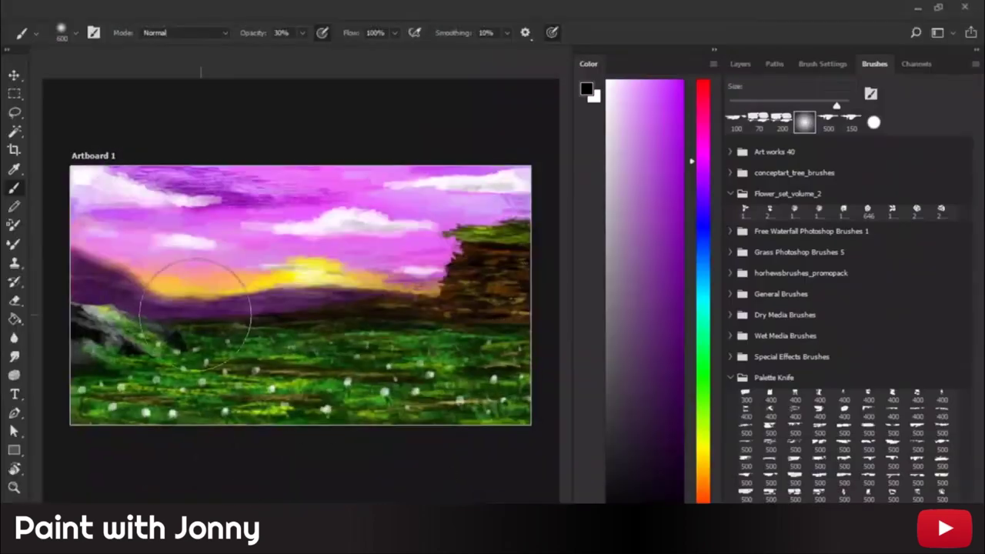
key(bracketright)
drag(369, 281, 408, 289)
key(bracketleft)
key(bracketleft)
key(bracketleft)
alt+click(308, 273)
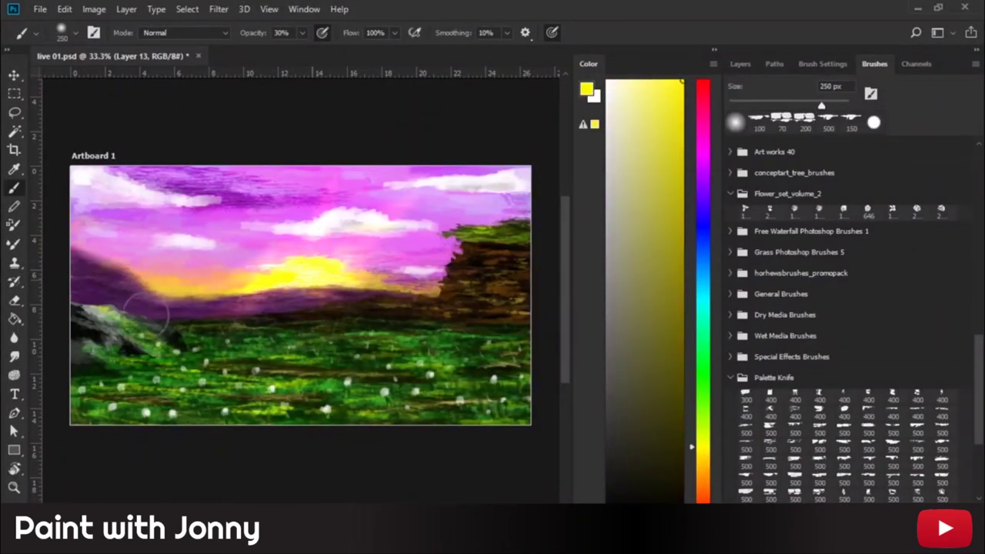
drag(324, 285, 146, 287)
drag(454, 231, 530, 222)
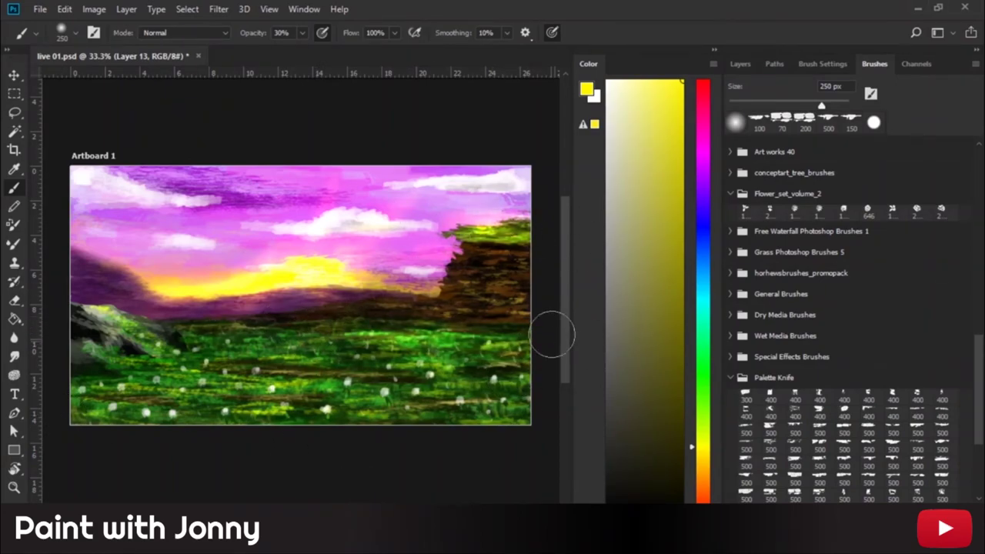
Add a layer mask to Layer 13 and paint black at 100% opacity to hide parts of the glow.
click(740, 64)
click(472, 285)
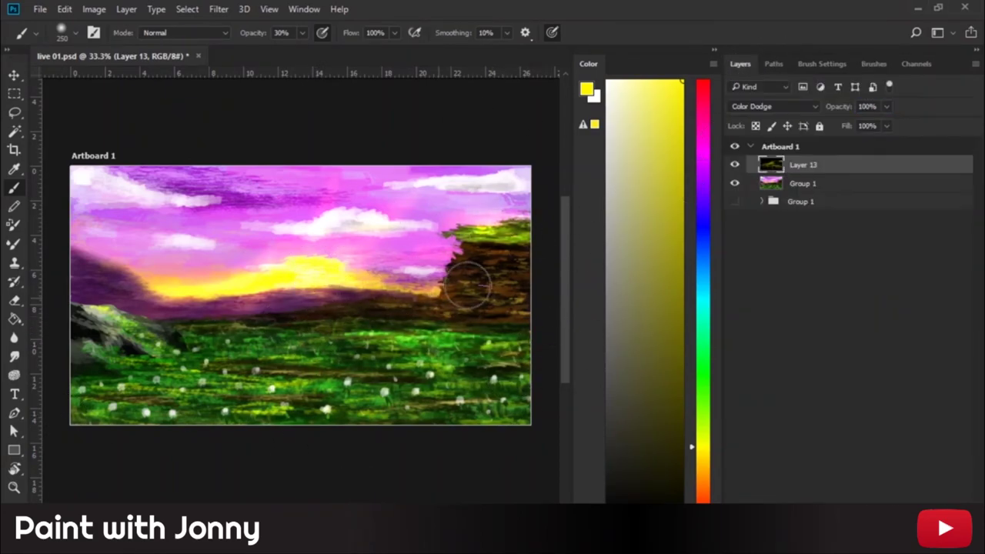
key(d)
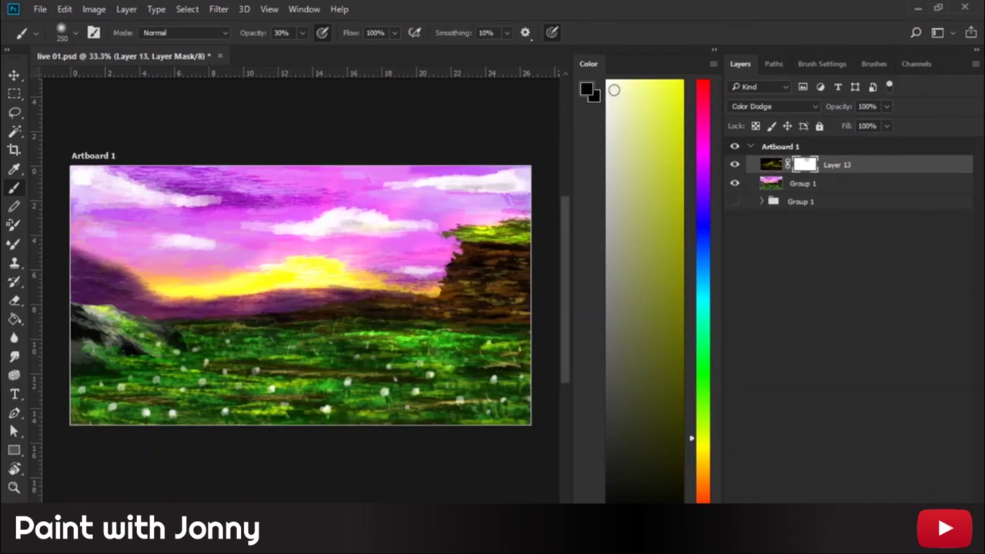
key(x)
key(0)
key(x)
mouse_move(370, 223)
mouse_down()
mouse_move(220, 246)
mouse_move(378, 261)
mouse_up()
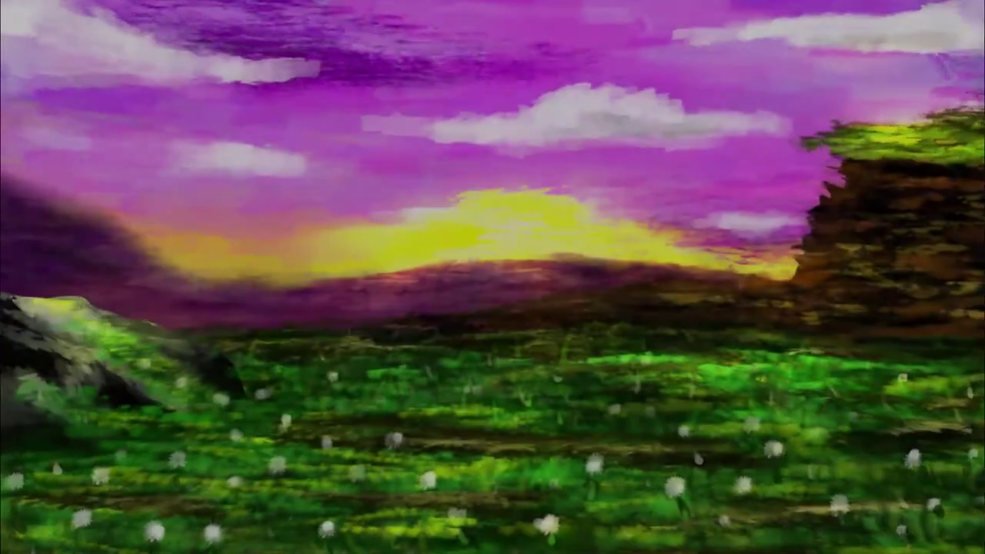